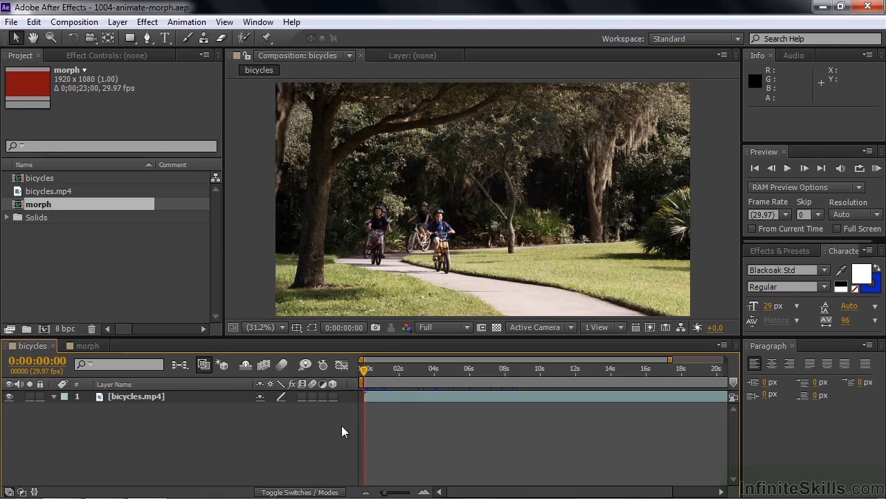
pyautogui.moveTo(363, 372)
pyautogui.mouseDown()
pyautogui.moveTo(527, 367)
pyautogui.moveTo(350, 370)
pyautogui.mouseUp()
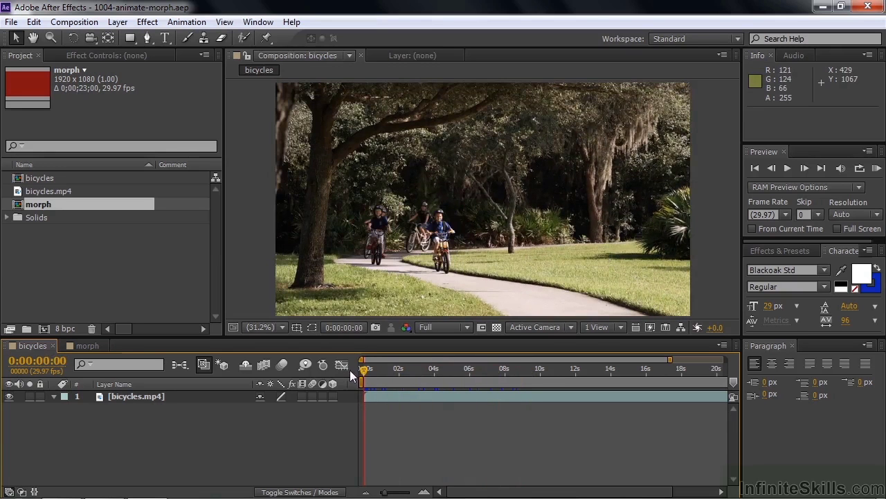
pyautogui.click(85, 346)
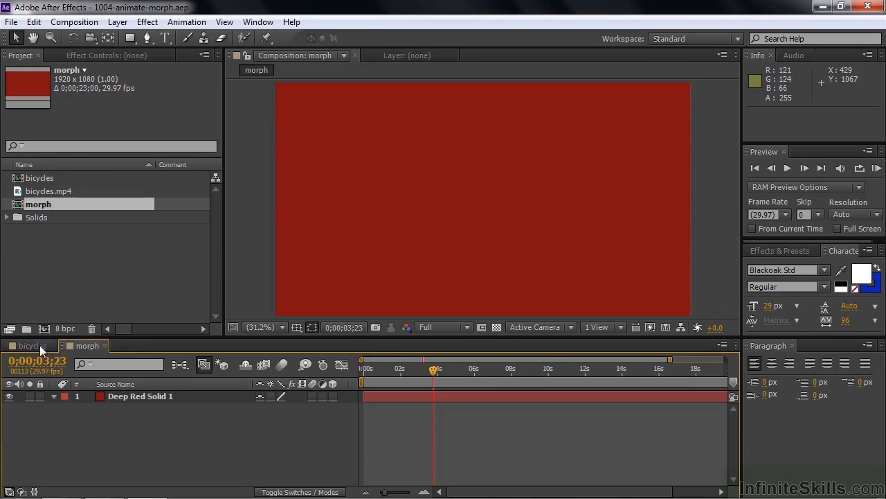
pyautogui.click(22, 344)
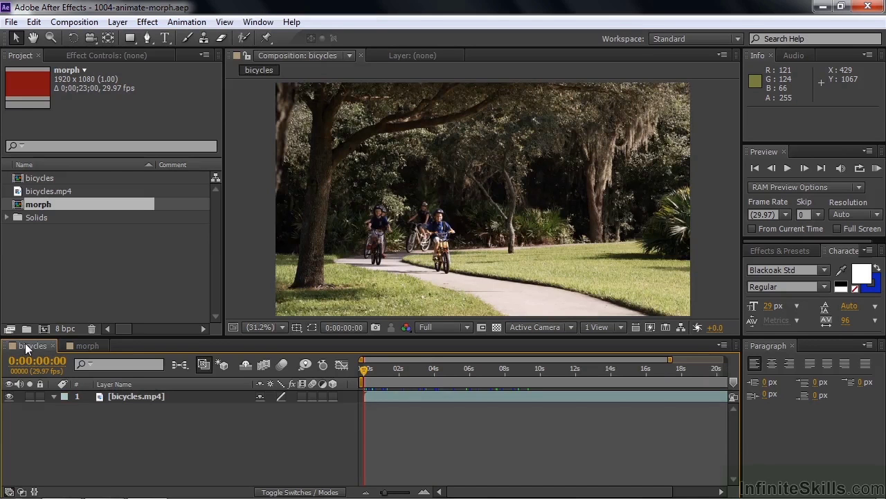
# - Add the title text "Bicycling in the park" near the top of the bicycles composition, stretch it taller and reposition it
pyautogui.click(166, 37)
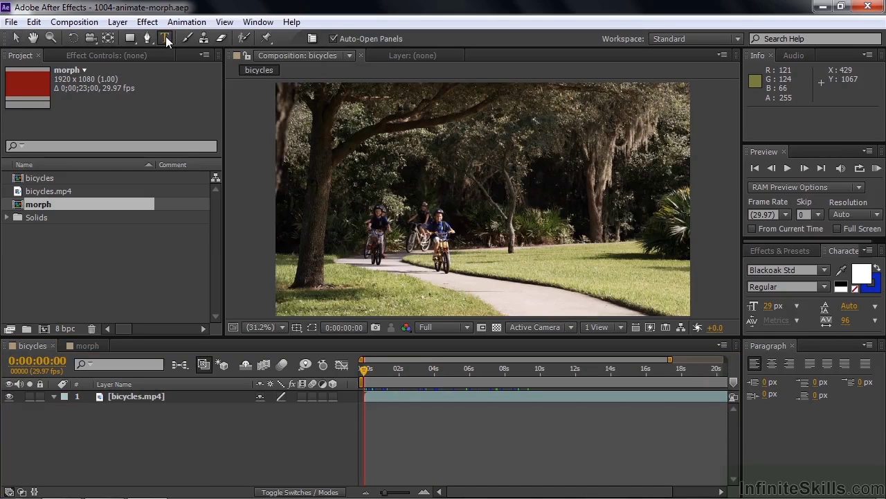
pyautogui.click(303, 130)
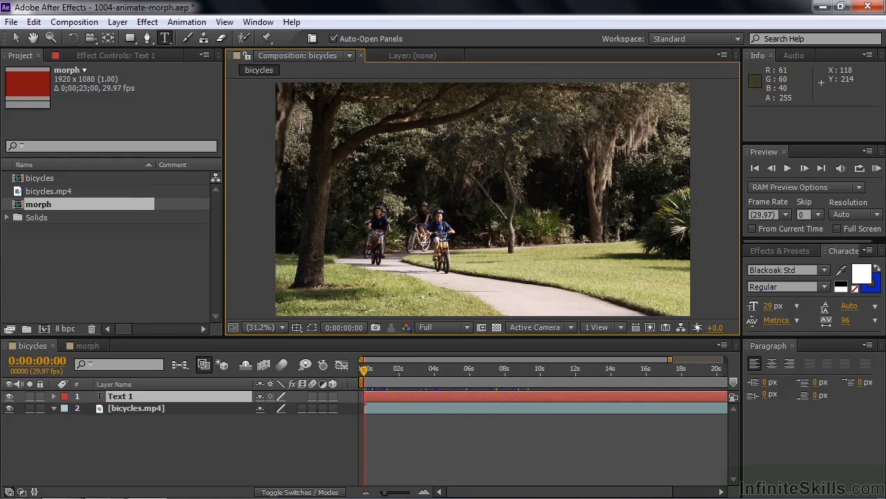
pyautogui.write('Bic')
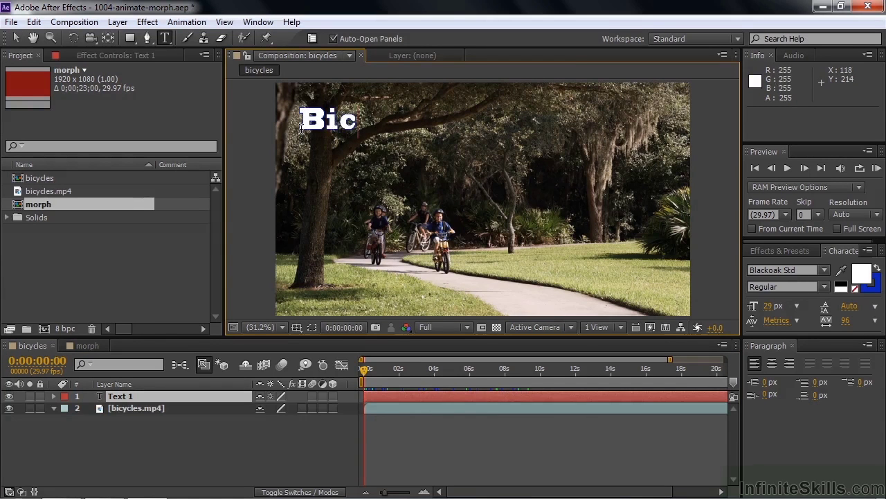
pyautogui.write('ycling in the park')
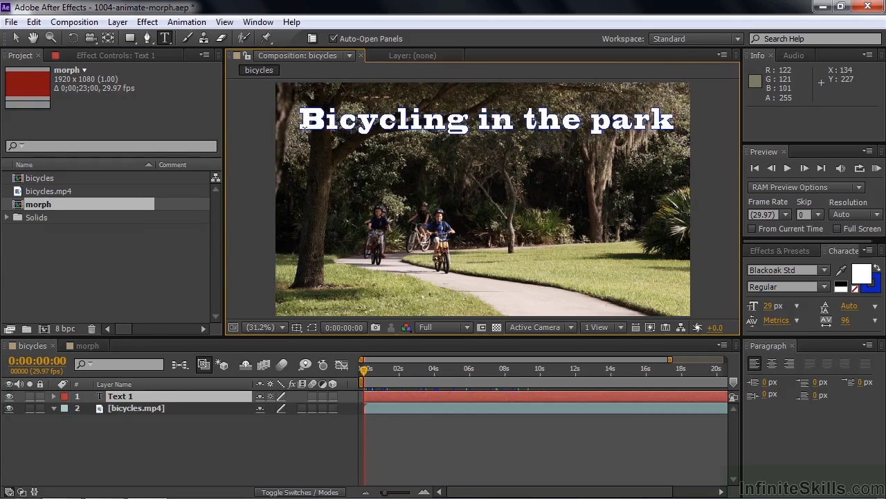
pyautogui.press('KP_Enter')
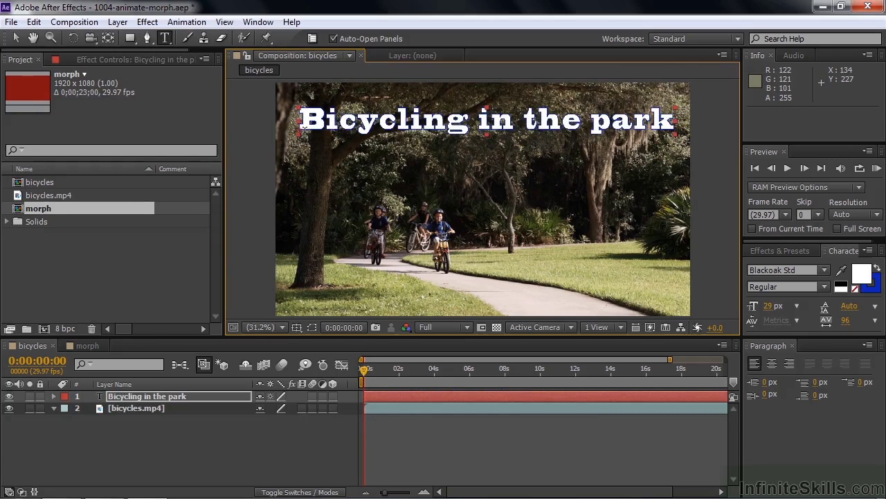
pyautogui.press('v')
pyautogui.moveTo(460, 126); pyautogui.dragTo(467, 147)
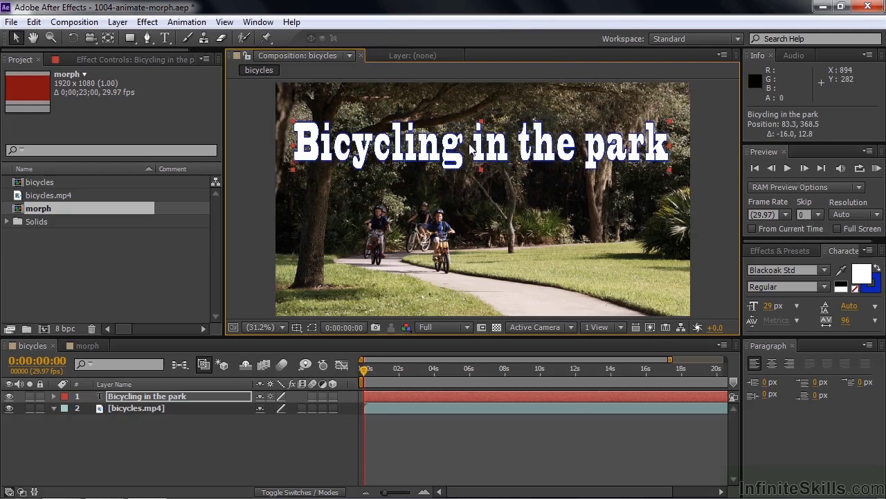
# - Draw a rectangular mask around the title on the text layer and set a Mask Path keyframe at 0:00:00:00
pyautogui.moveTo(363, 372)
pyautogui.mouseDown()
pyautogui.moveTo(555, 372)
pyautogui.moveTo(355, 374)
pyautogui.mouseUp()
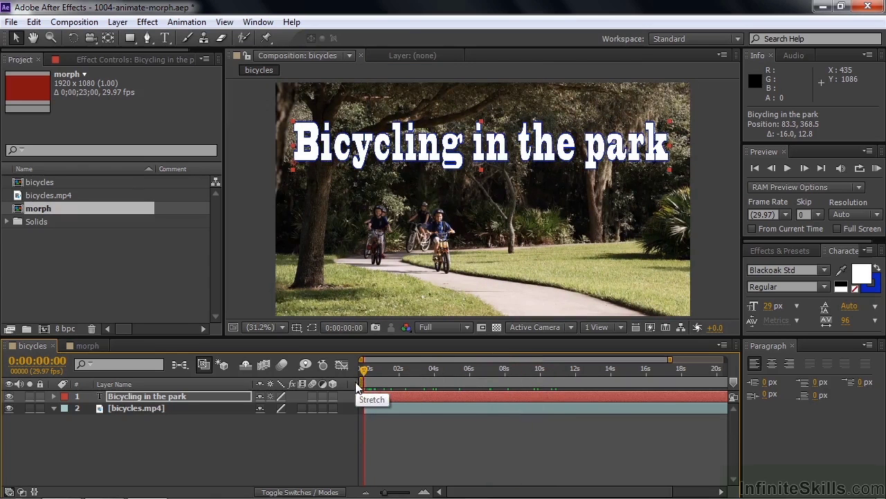
pyautogui.click(129, 397)
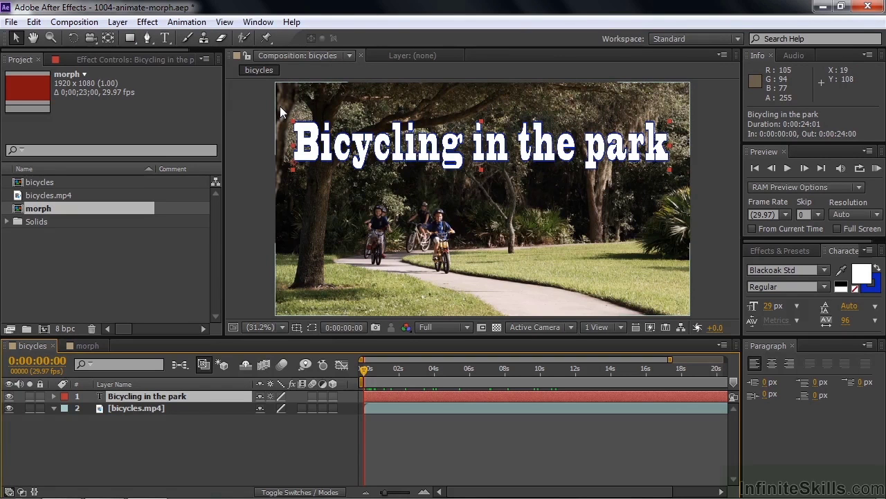
pyautogui.click(129, 38)
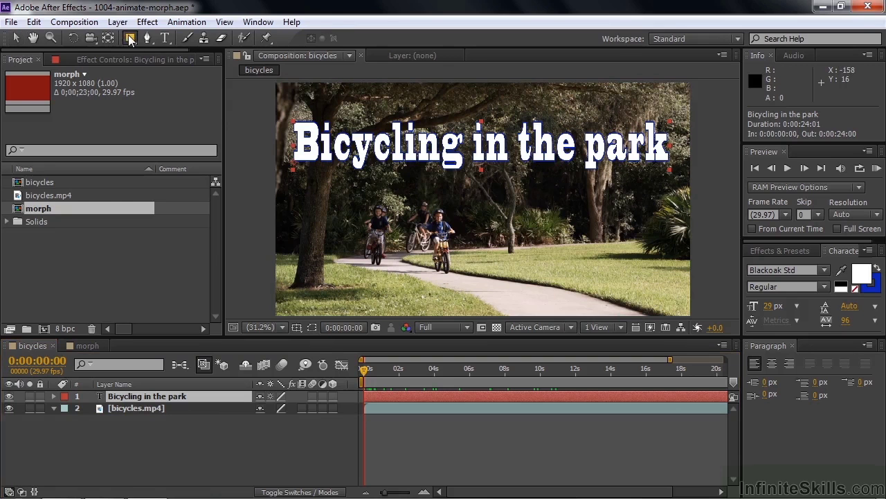
pyautogui.moveTo(279, 109); pyautogui.dragTo(688, 178)
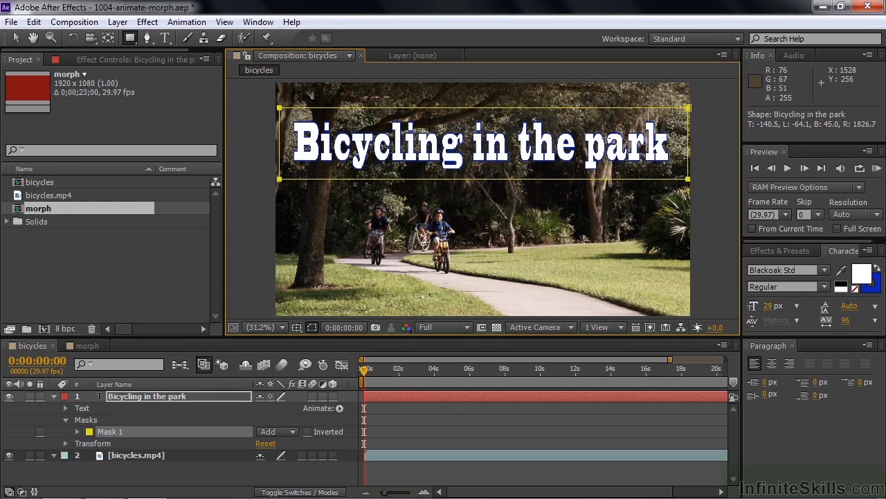
pyautogui.click(78, 431)
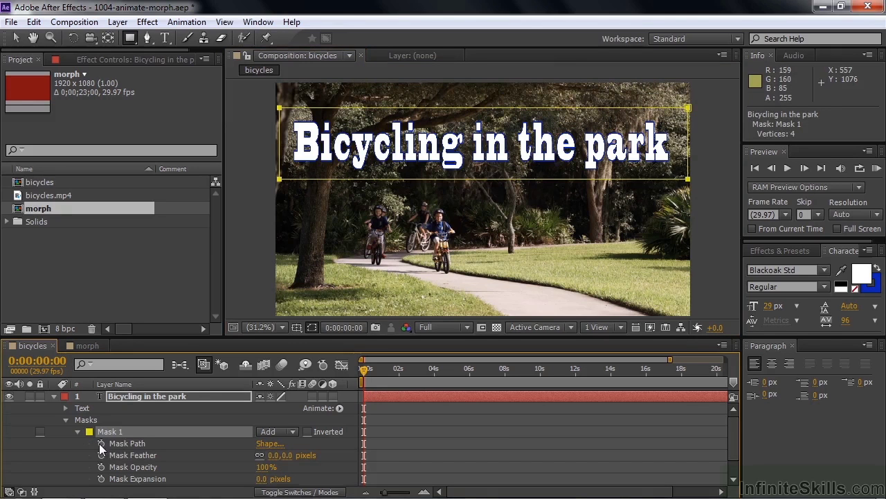
pyautogui.click(100, 443)
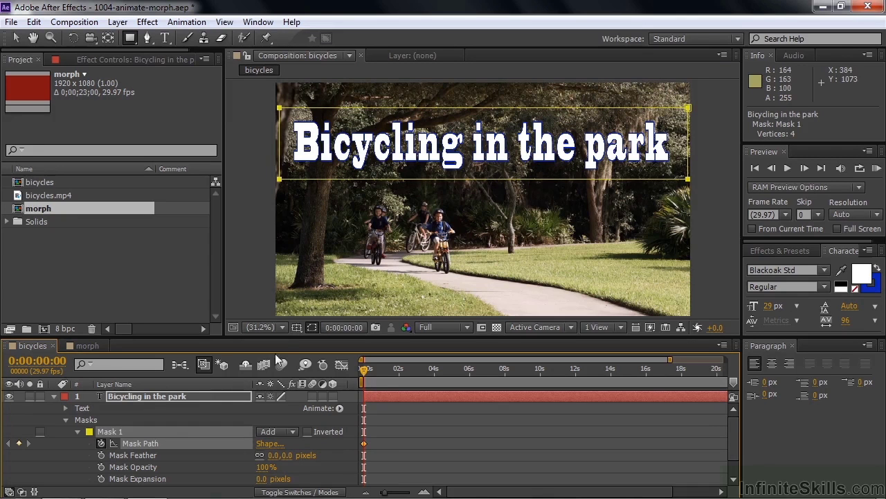
# - At the first Mask Path keyframe, pull the mask's right edge to the left of the title so that the text is hidden
pyautogui.click(30, 411)
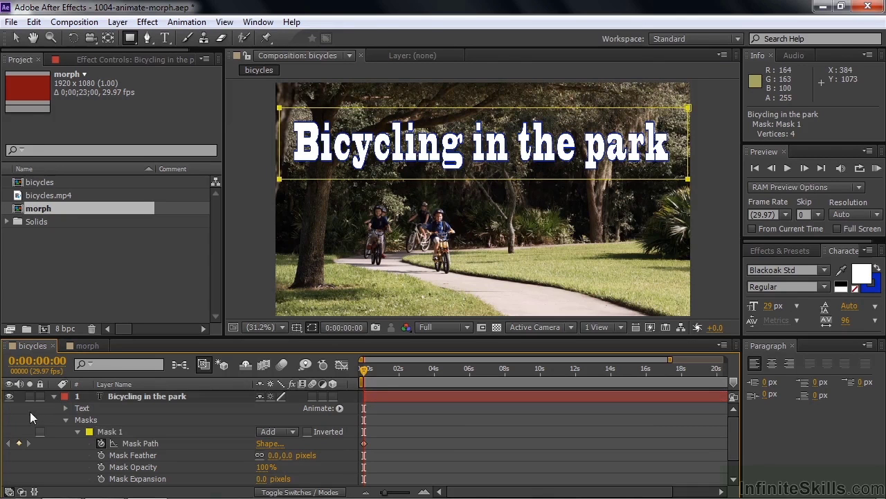
pyautogui.click(105, 395)
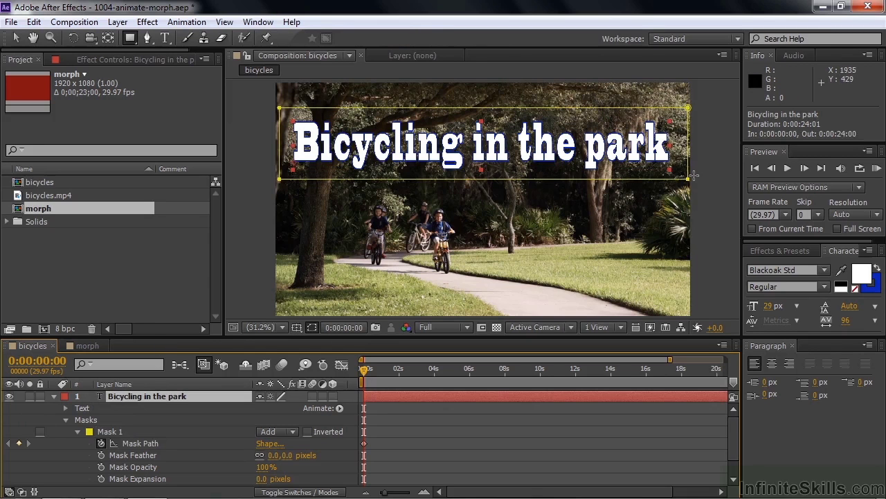
pyautogui.click(15, 37)
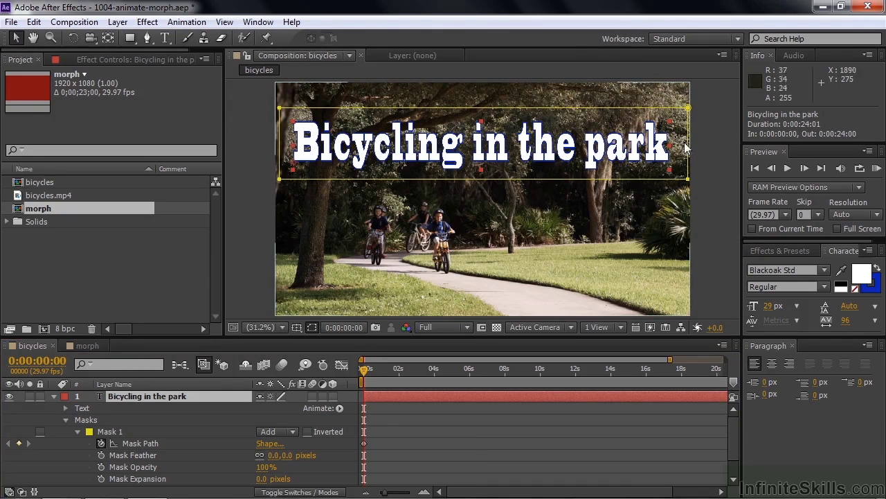
pyautogui.moveTo(688, 144); pyautogui.dragTo(287, 142)
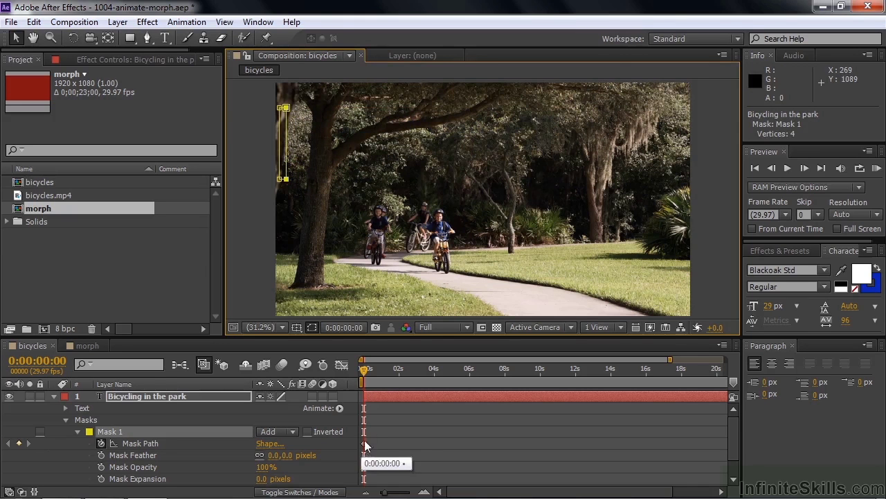
# - At 0:00:09:19, widen the mask to the right past the end of the title and scrub through the reveal
pyautogui.moveTo(366, 369); pyautogui.dragTo(533, 374)
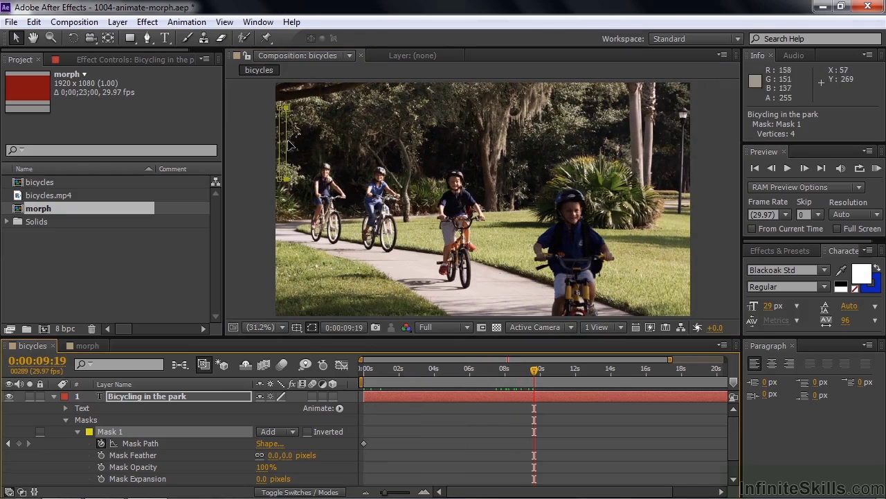
pyautogui.moveTo(291, 145); pyautogui.dragTo(690, 140)
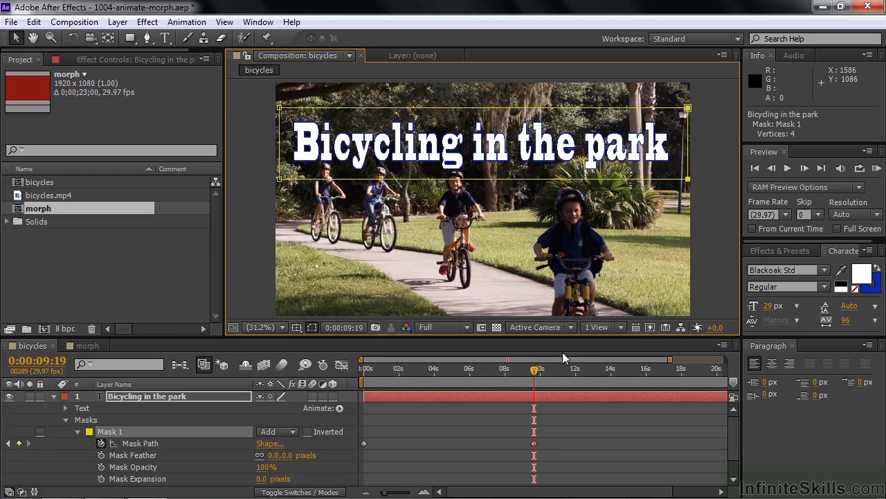
pyautogui.moveTo(535, 376); pyautogui.dragTo(411, 372)
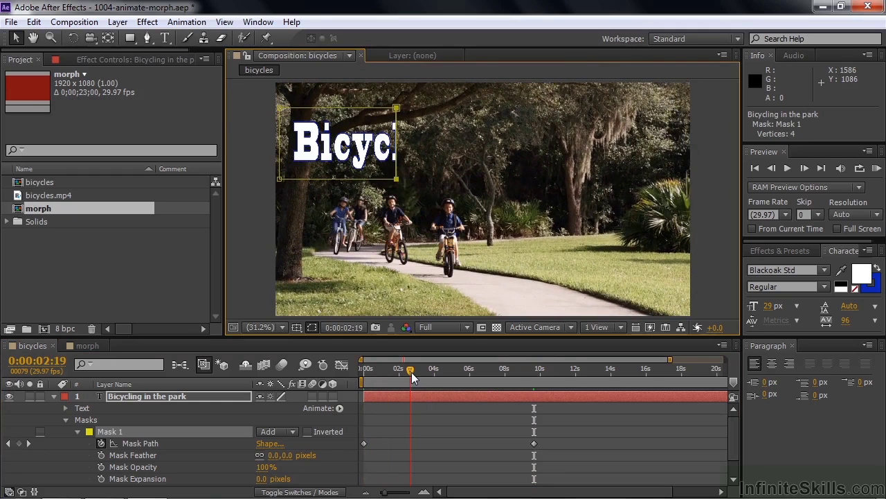
# - Hide the mask outline and set the title mask's Mask Feather to 89 pixels at a partly revealed frame
pyautogui.click(311, 327)
pyautogui.moveTo(411, 371)
pyautogui.mouseDown()
pyautogui.moveTo(548, 378)
pyautogui.moveTo(424, 375)
pyautogui.mouseUp()
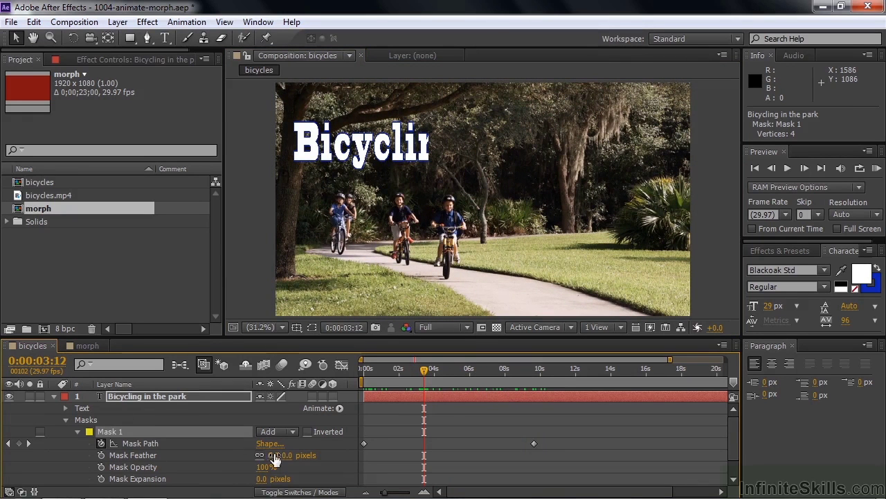
pyautogui.moveTo(276, 455); pyautogui.dragTo(344, 462)
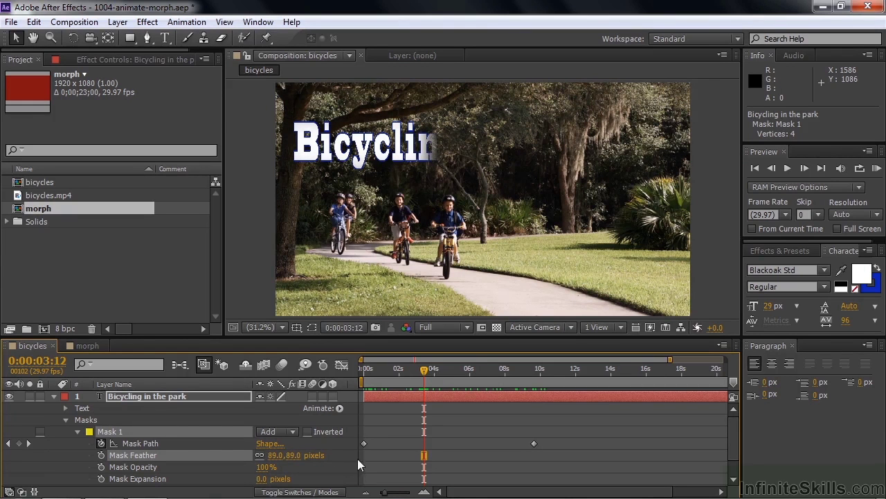
# - Check the feathered title around its second Mask Path keyframe, and show the mask outline again
pyautogui.moveTo(421, 368); pyautogui.dragTo(532, 379)
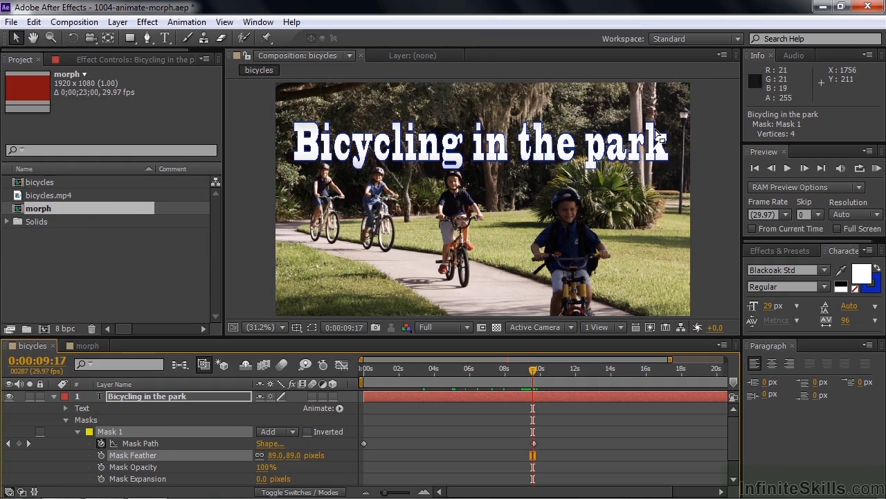
pyautogui.moveTo(534, 372); pyautogui.dragTo(538, 371)
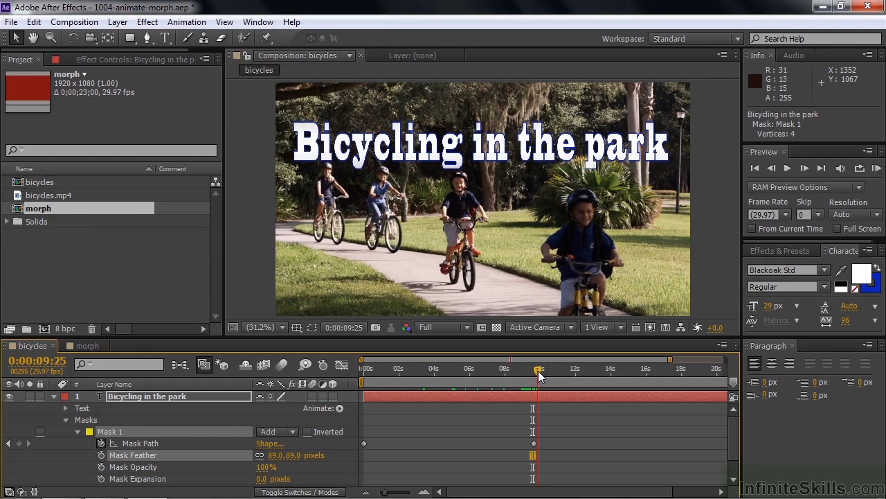
pyautogui.click(311, 327)
pyautogui.moveTo(542, 372)
pyautogui.mouseDown()
pyautogui.moveTo(518, 369)
pyautogui.moveTo(538, 369)
pyautogui.mouseUp()
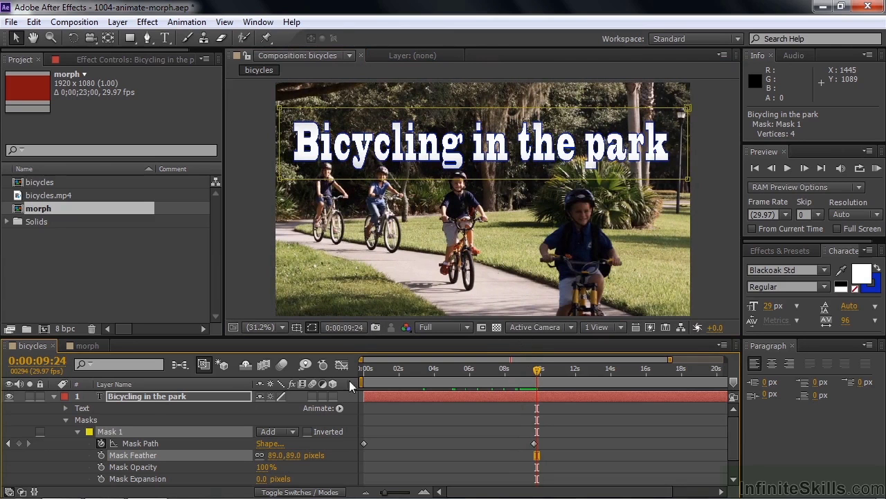
# - Hide the title layer, collapse its properties, and return to 0:00:00:00 with the bicycles.mp4 layer selected
pyautogui.click(9, 397)
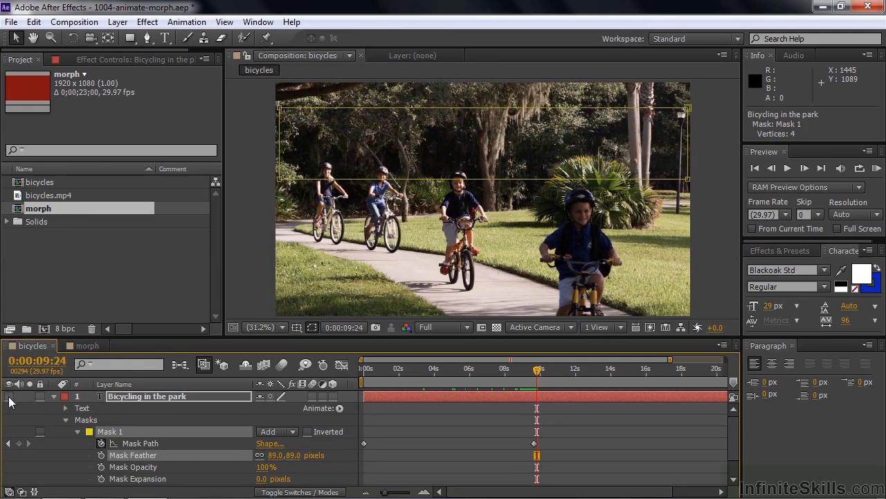
pyautogui.click(54, 397)
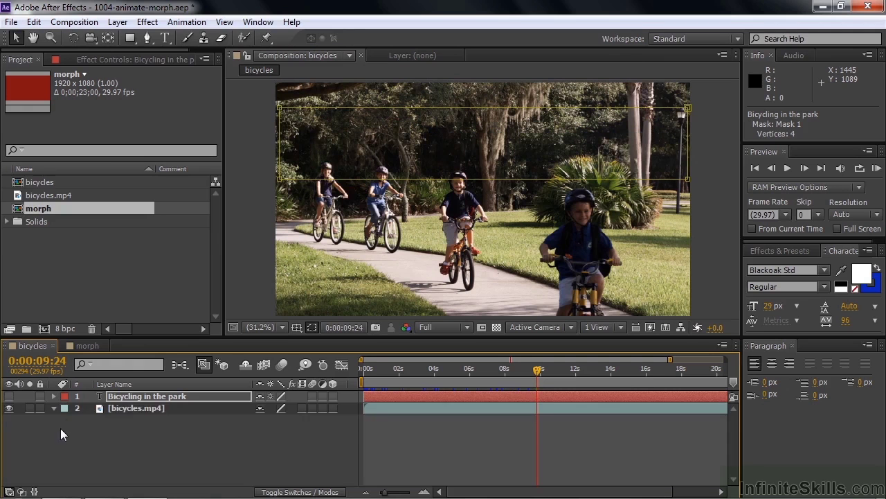
pyautogui.click(124, 407)
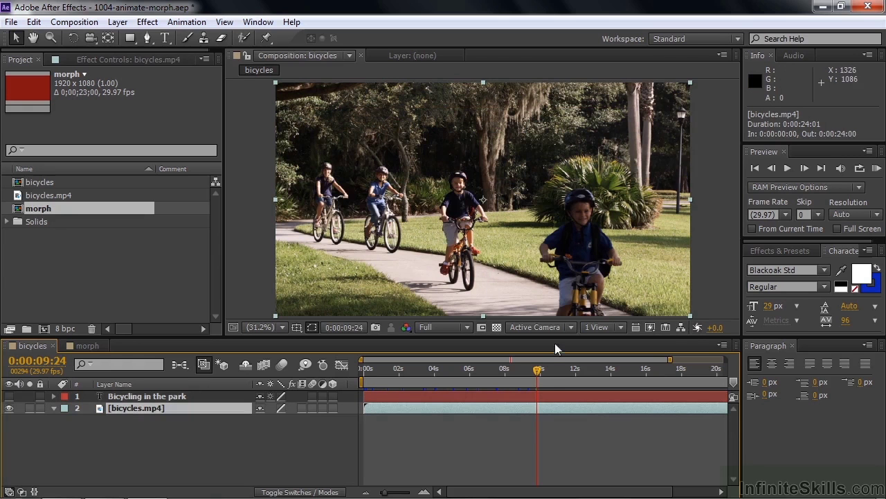
pyautogui.moveTo(538, 370); pyautogui.dragTo(346, 366)
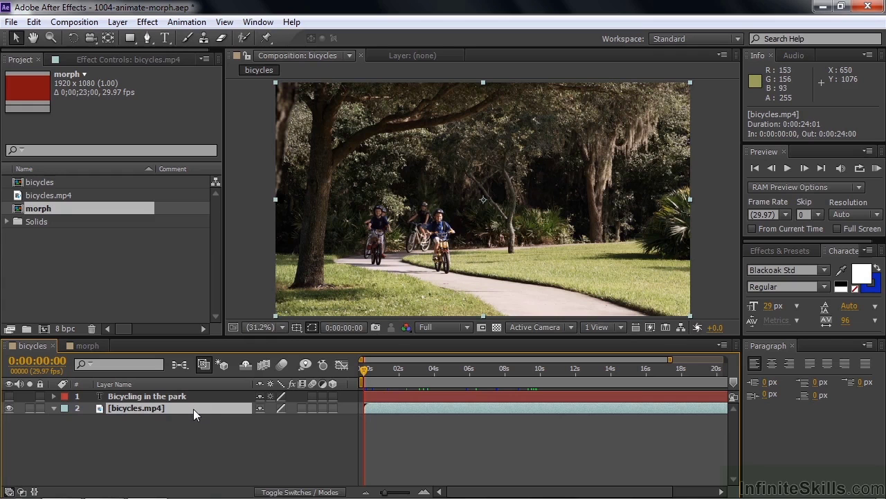
# - Create an adjustment layer and place it between the title layer and the bicycles.mp4 layer
pyautogui.rightClick(188, 435)
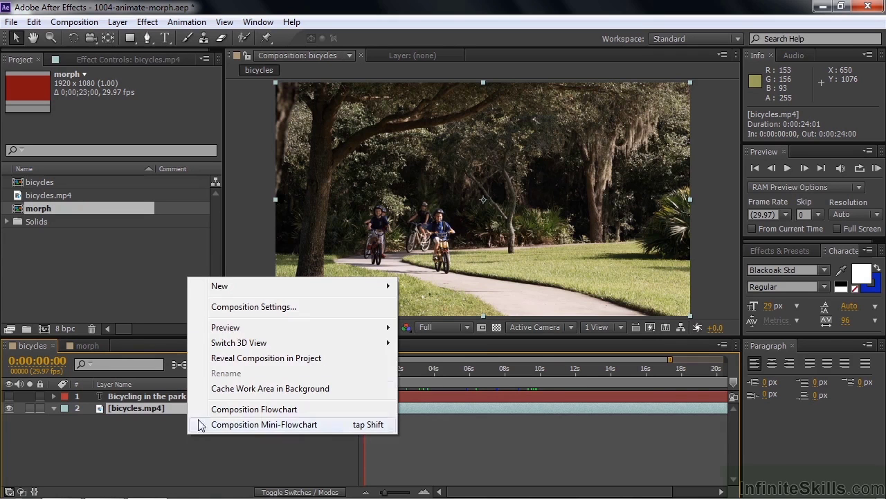
pyautogui.moveTo(246, 295)
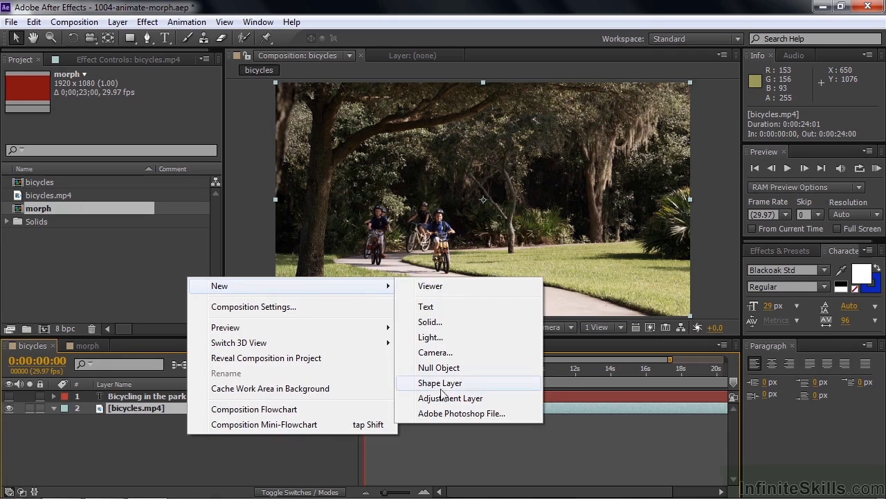
pyautogui.click(452, 398)
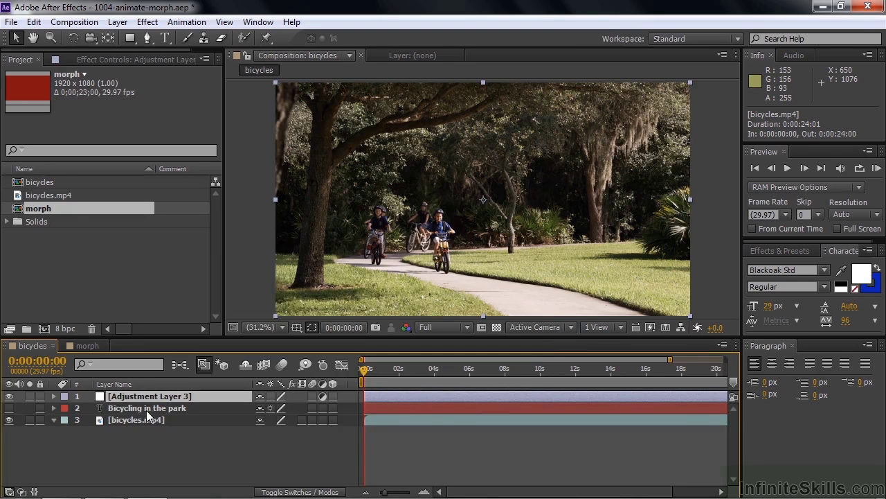
pyautogui.moveTo(103, 394); pyautogui.dragTo(101, 410)
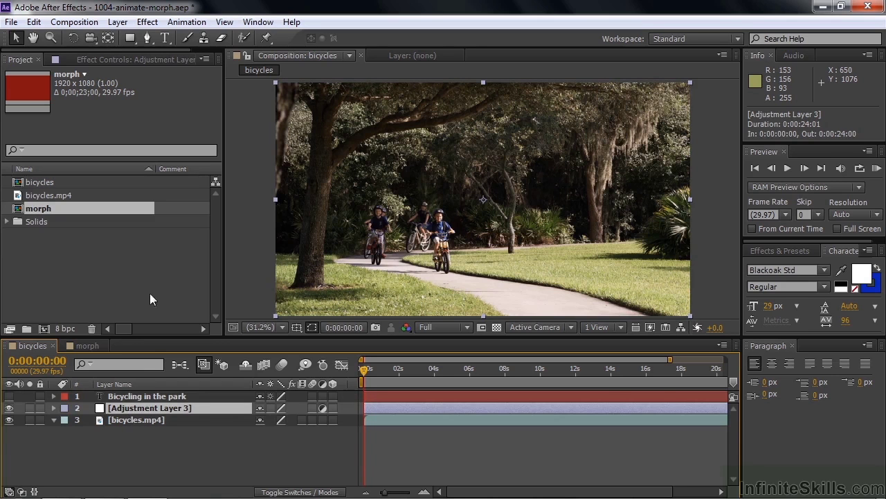
# - Draw an elliptical mask around the front cyclist on the adjustment layer and start keyframing its Mask Path at 0:00:00:00
pyautogui.moveTo(135, 41); pyautogui.dragTo(170, 71)
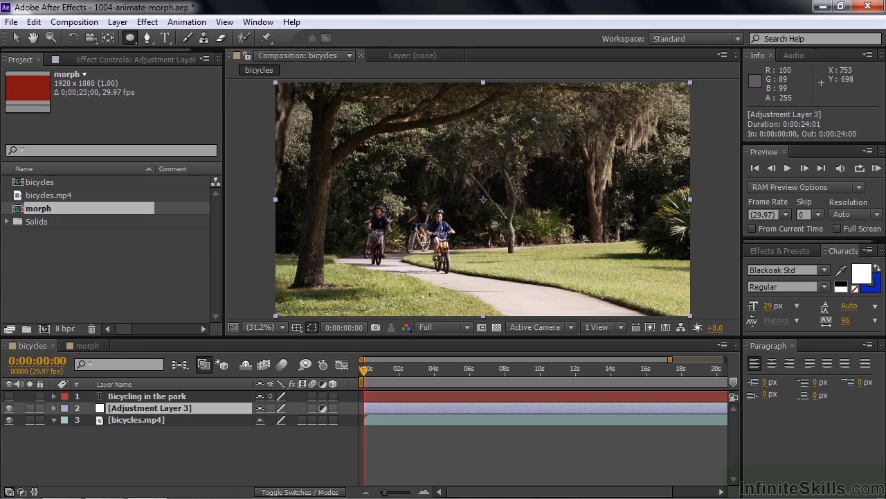
pyautogui.moveTo(439, 233); pyautogui.dragTo(469, 279)
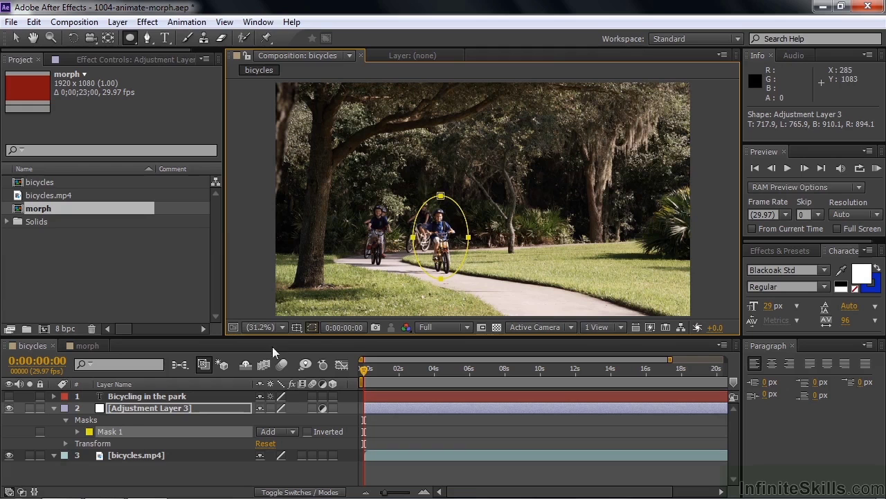
pyautogui.click(77, 432)
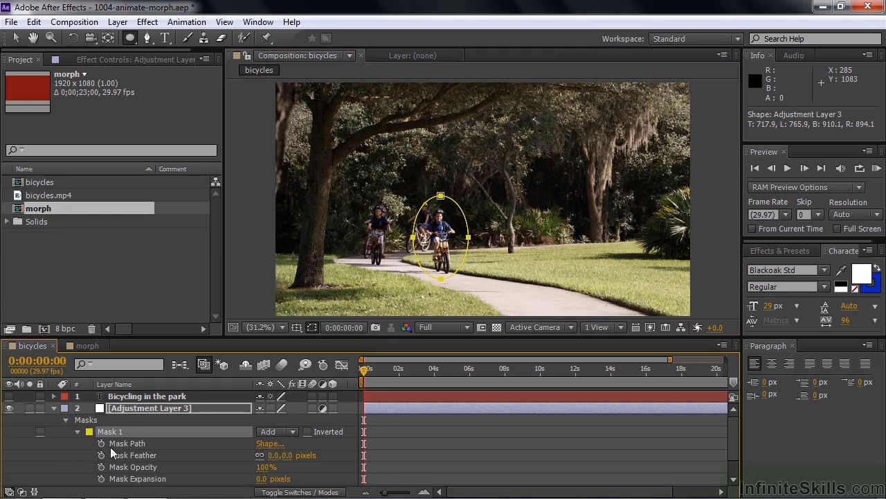
pyautogui.click(101, 443)
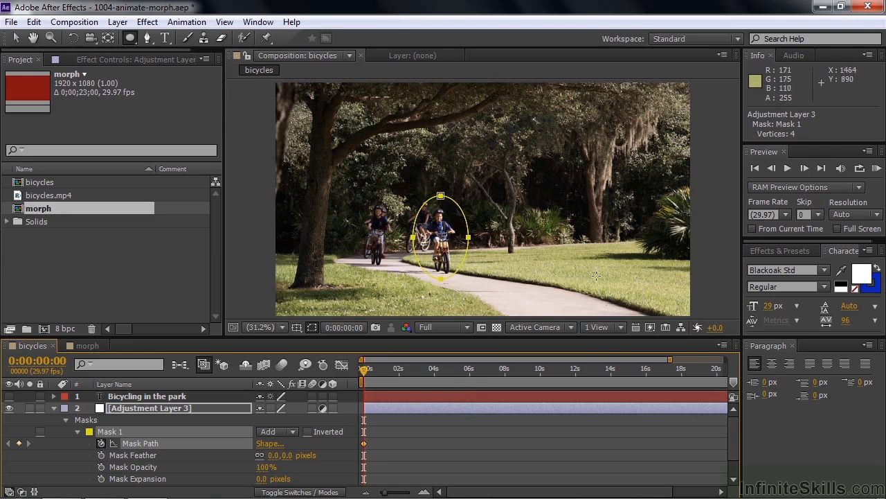
# - Keyframe the mask over the front cyclist at 0:00:02:09 and 0:00:04:26, scaling it to about 112% and 119% respectively
pyautogui.moveTo(367, 371); pyautogui.dragTo(404, 381)
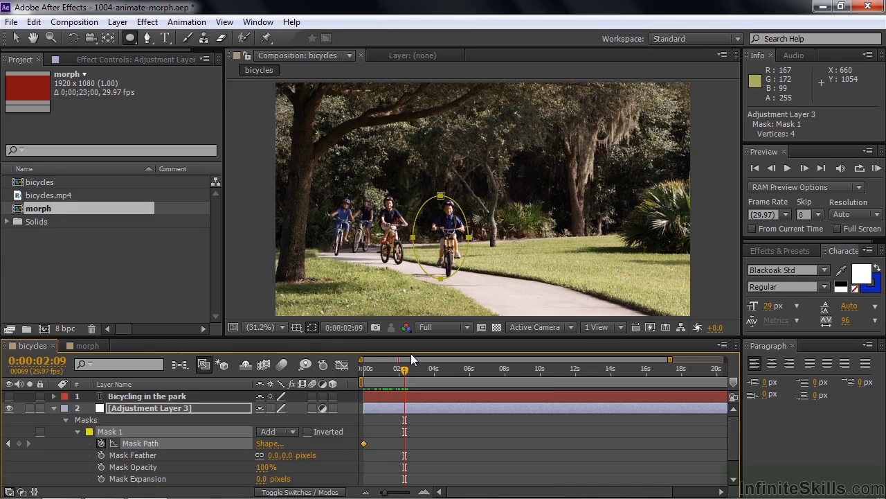
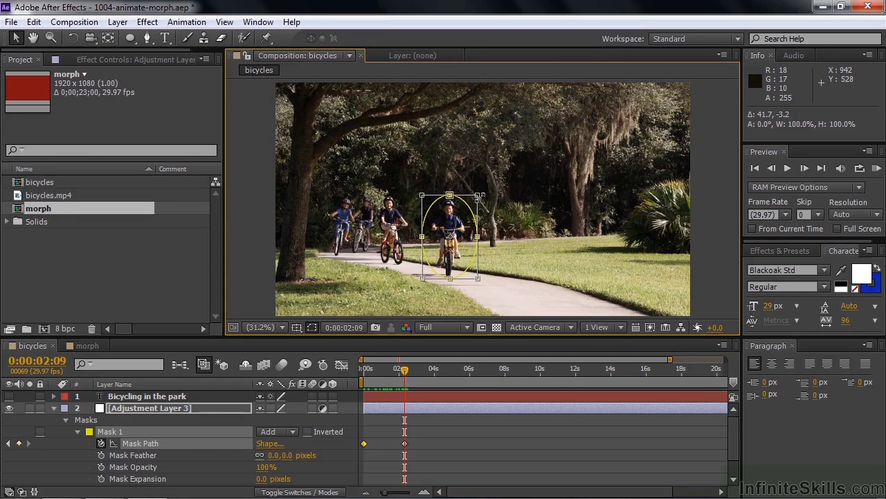
pyautogui.moveTo(477, 197); pyautogui.dragTo(485, 190)
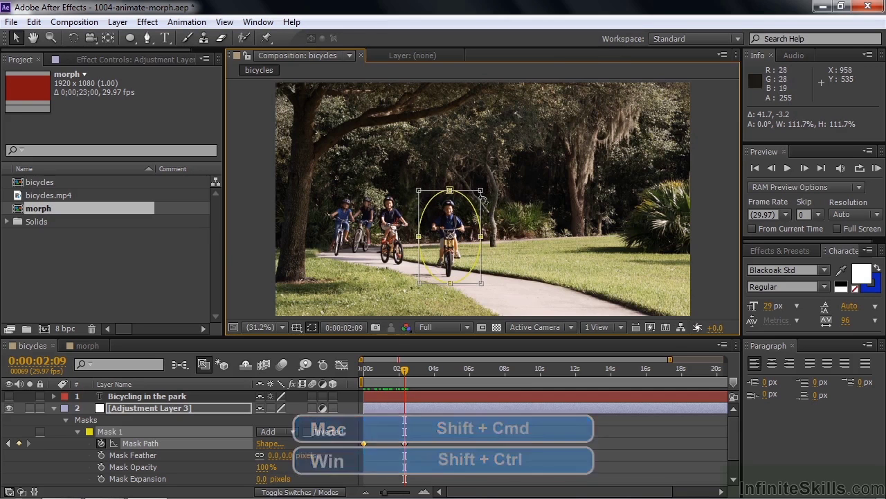
pyautogui.moveTo(408, 370); pyautogui.dragTo(449, 343)
pyautogui.click(477, 241)
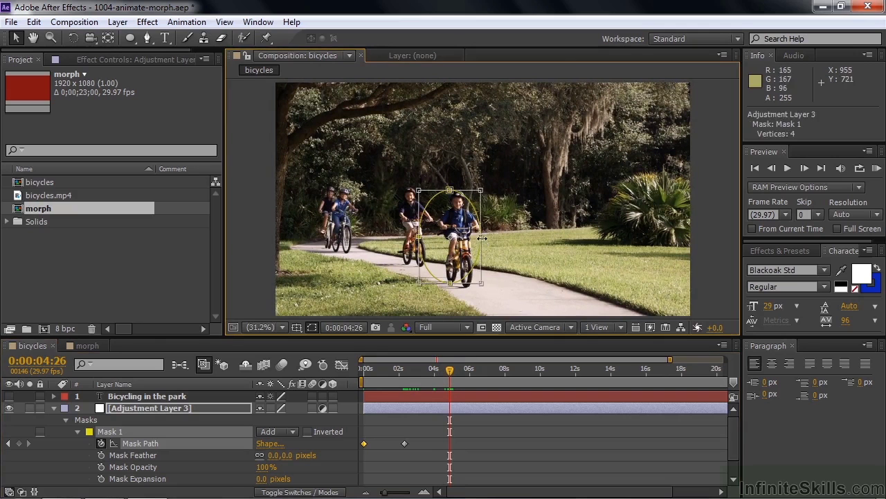
pyautogui.doubleClick(469, 238)
pyautogui.moveTo(469, 238); pyautogui.dragTo(477, 235)
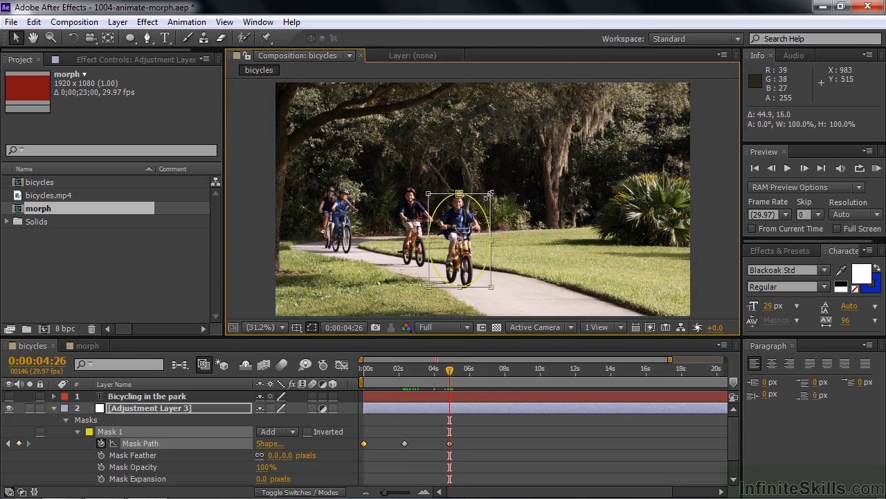
pyautogui.moveTo(490, 195); pyautogui.dragTo(502, 190)
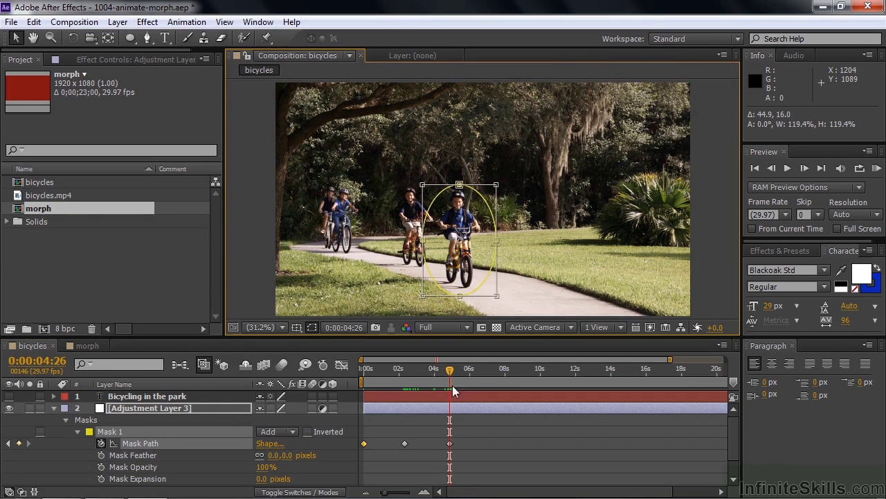
# - At 0:00:07:29, move the mask back over the front cyclist and scale it to about 134%
pyautogui.moveTo(453, 369); pyautogui.dragTo(507, 371)
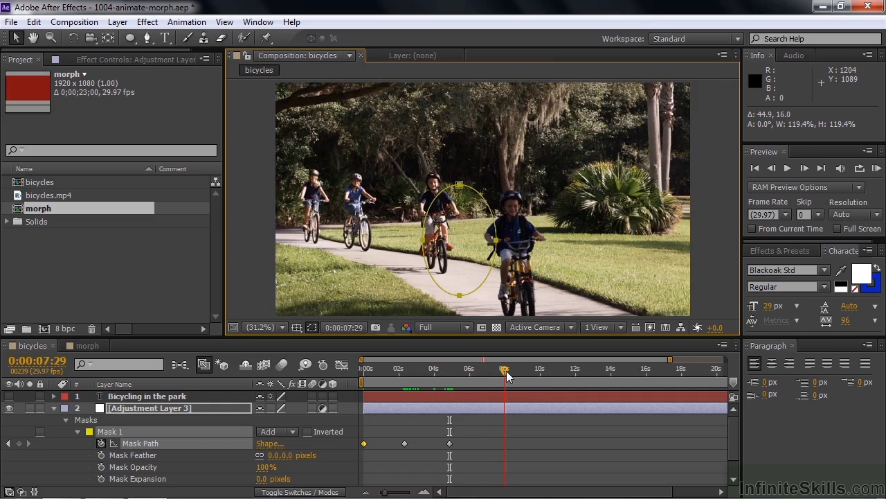
pyautogui.doubleClick(496, 243)
pyautogui.hotkey('ctrl', 'z')
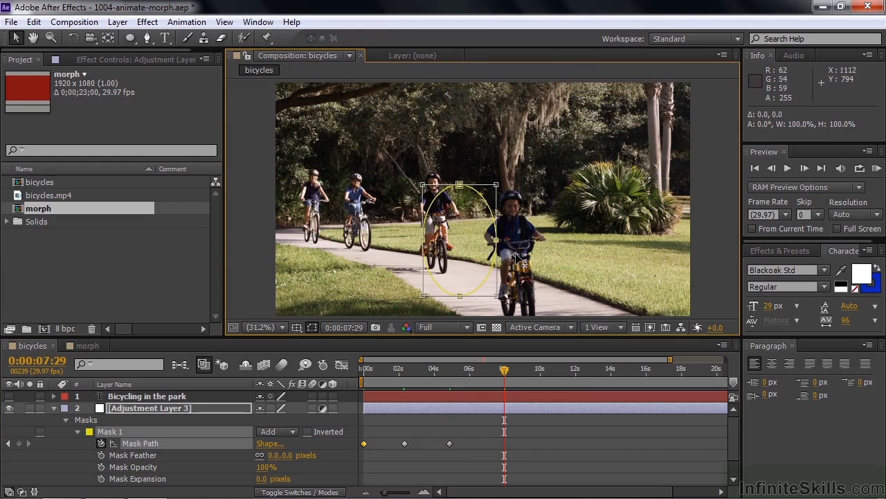
pyautogui.moveTo(473, 234); pyautogui.dragTo(526, 245)
pyautogui.moveTo(550, 198); pyautogui.dragTo(573, 182)
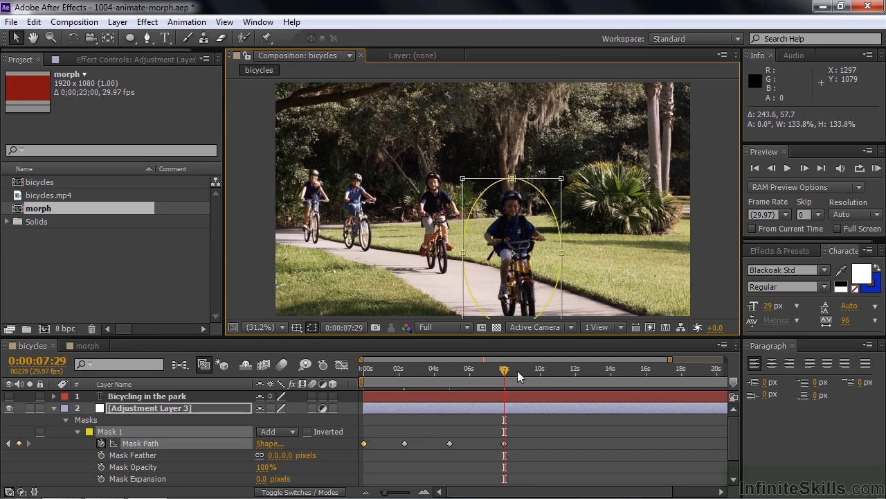
# - At 0:00:11:16, move the mask over the cyclist leaving the frame, scale it to about 125%, and return to 0:00:00:00
pyautogui.moveTo(505, 369); pyautogui.dragTo(568, 367)
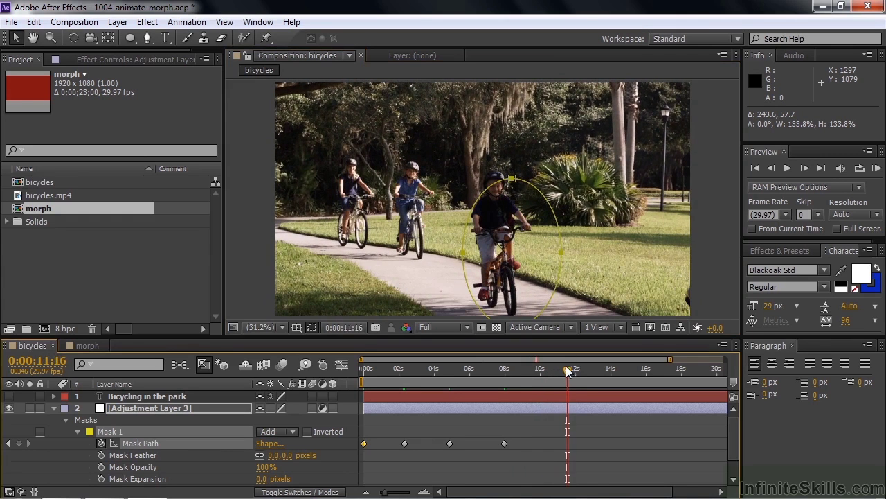
pyautogui.doubleClick(561, 257)
pyautogui.moveTo(527, 253); pyautogui.dragTo(716, 301)
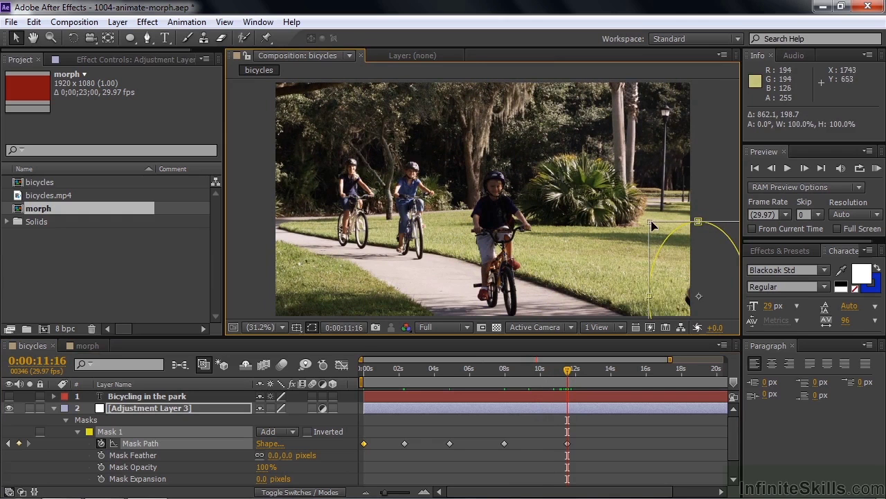
pyautogui.moveTo(650, 222); pyautogui.dragTo(636, 203)
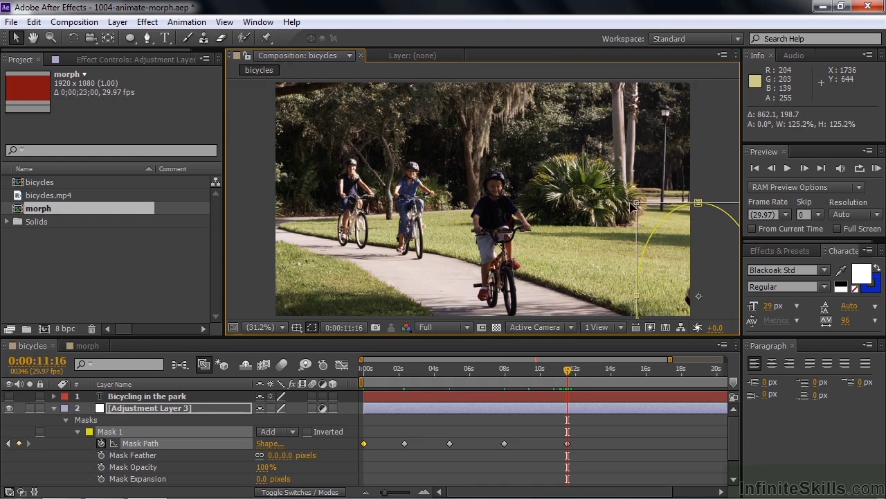
pyautogui.moveTo(538, 371); pyautogui.dragTo(358, 376)
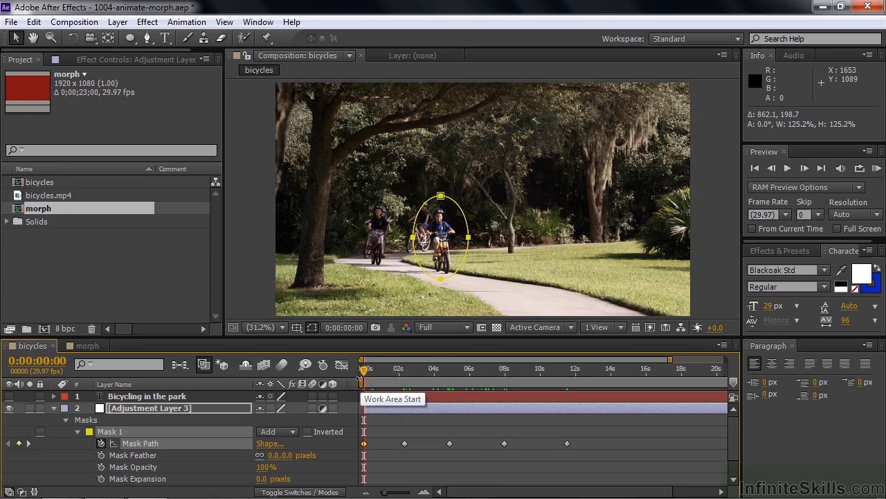
# - Apply the Stylize Mosaic effect to the adjustment layer with 55 horizontal and 51 vertical blocks, and preview the moving mask
pyautogui.click(767, 251)
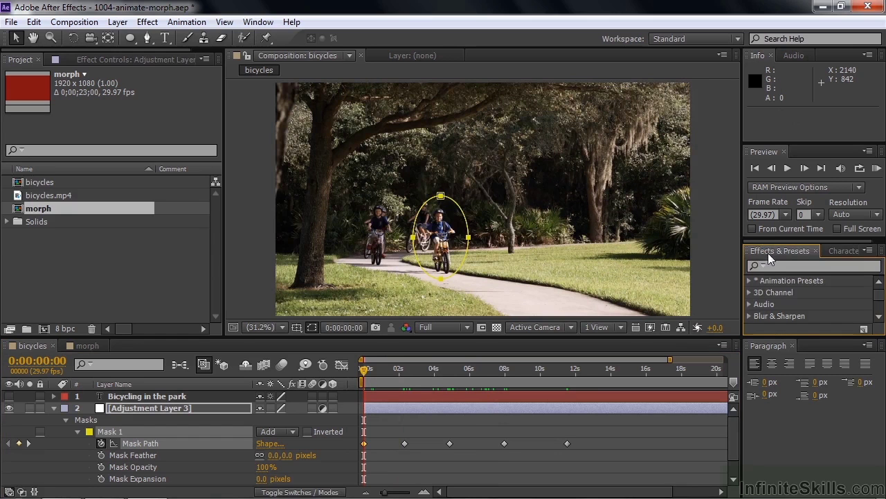
pyautogui.click(784, 268)
pyautogui.write('mos')
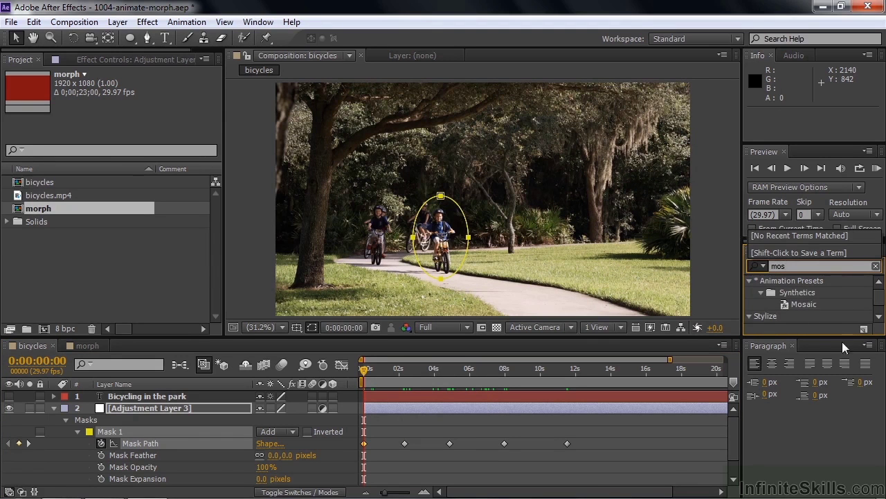
pyautogui.click(789, 291)
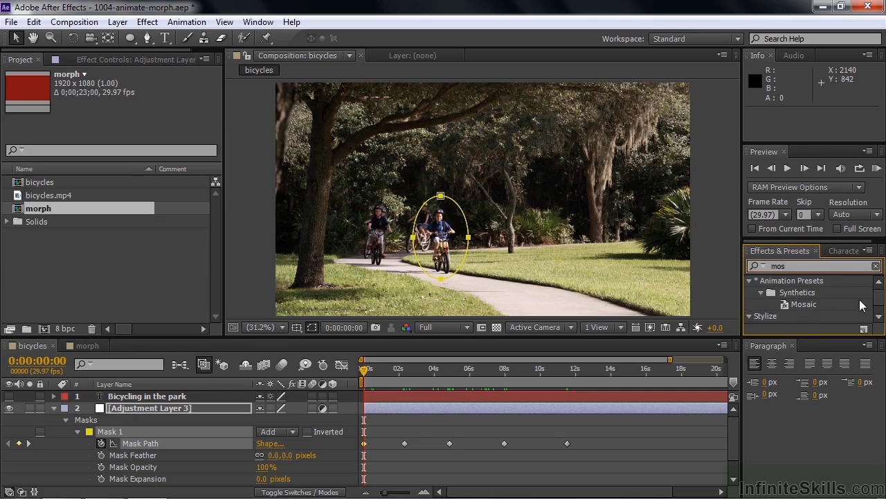
pyautogui.scroll(-1, 878, 300)
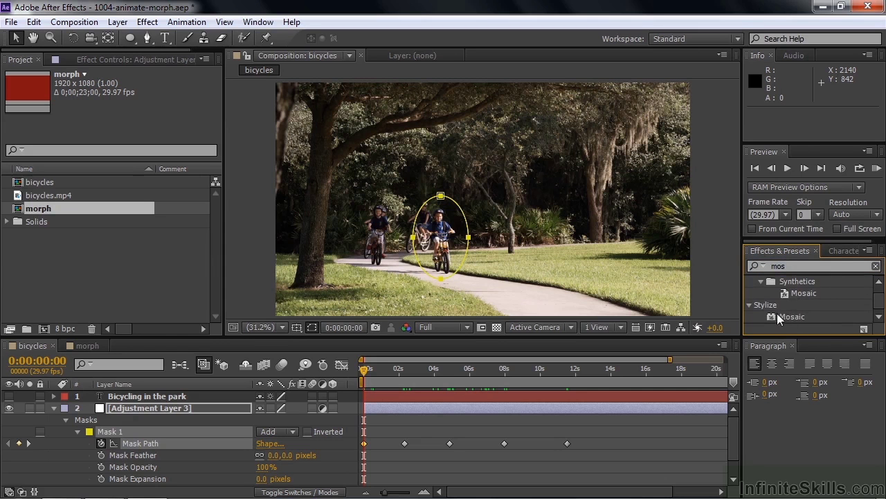
pyautogui.moveTo(769, 316); pyautogui.dragTo(465, 407)
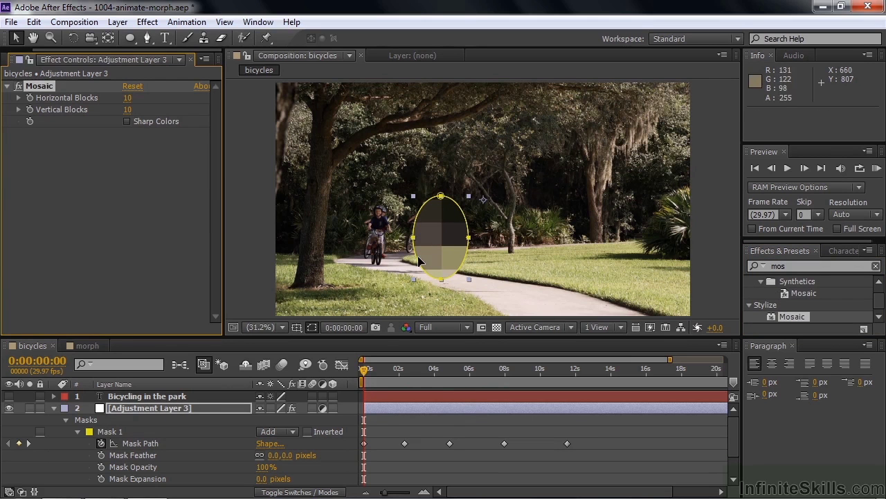
pyautogui.moveTo(128, 98); pyautogui.dragTo(160, 113)
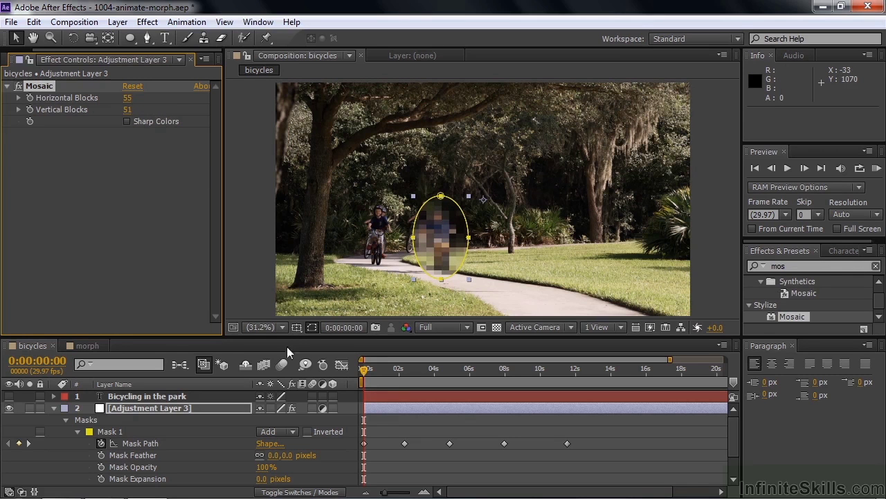
pyautogui.moveTo(364, 371)
pyautogui.mouseDown()
pyautogui.moveTo(546, 379)
pyautogui.moveTo(360, 383)
pyautogui.mouseUp()
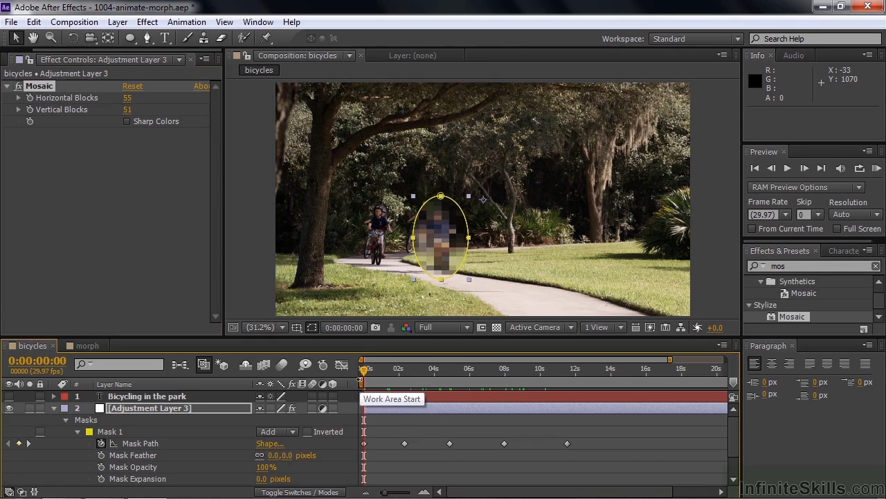
# - Invert Mask 1 and add a Fast Blur effect with Blurriness 32 to the adjustment layer
pyautogui.click(308, 431)
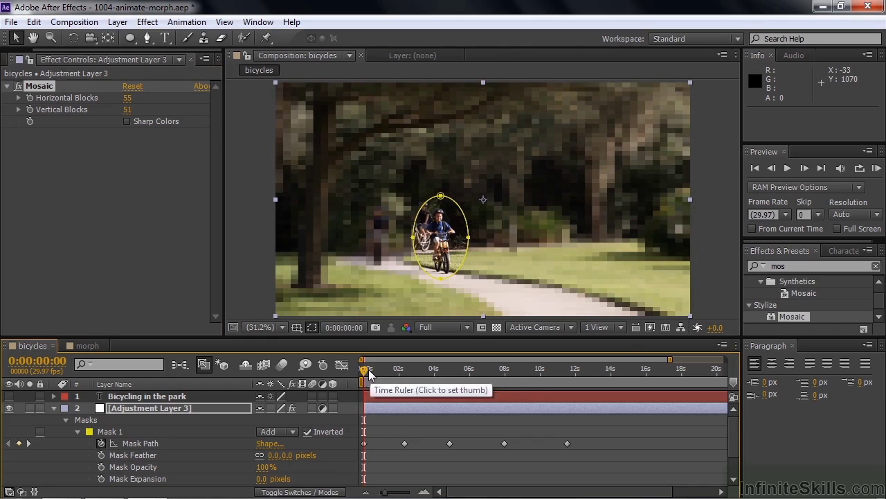
pyautogui.click(796, 267)
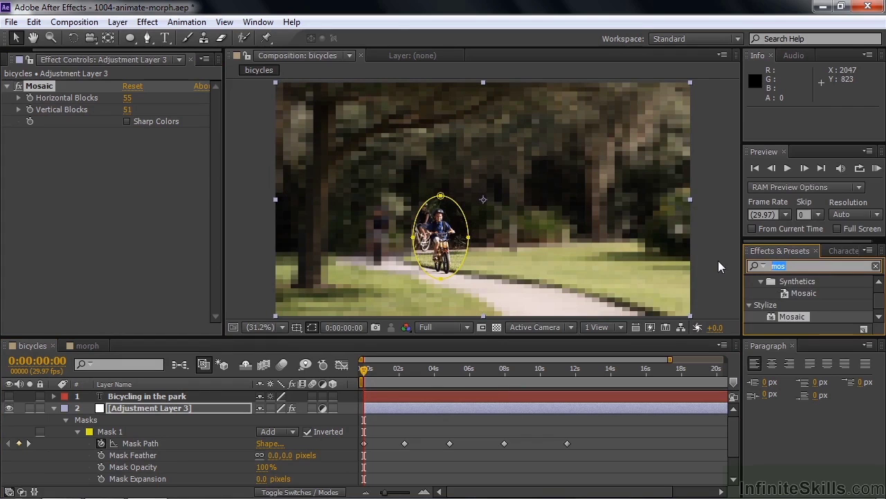
pyautogui.write('fast blu')
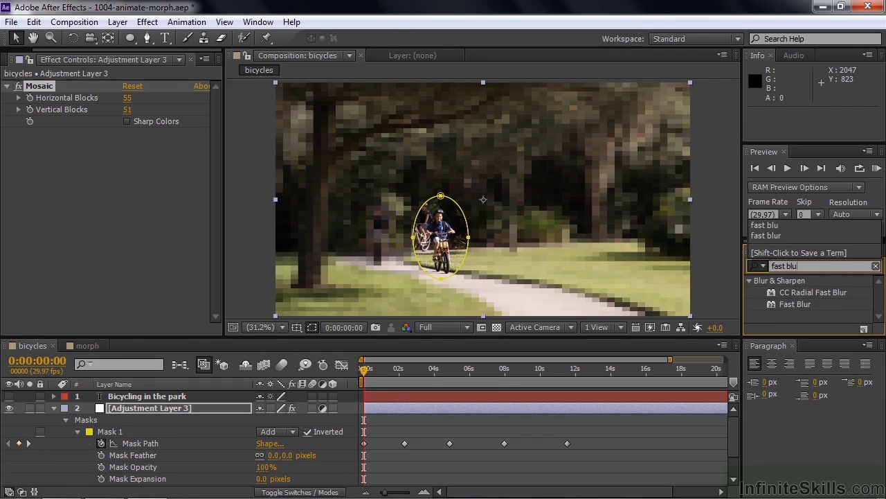
pyautogui.moveTo(771, 302); pyautogui.dragTo(424, 405)
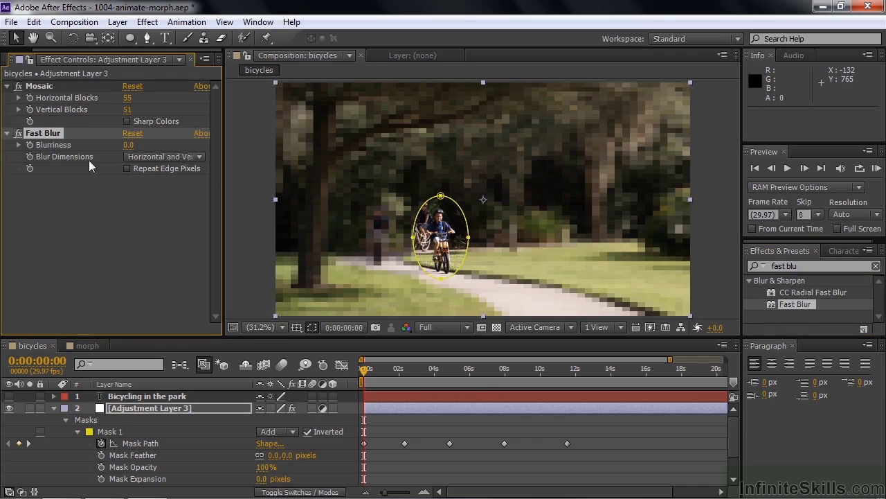
pyautogui.moveTo(126, 144); pyautogui.dragTo(147, 145)
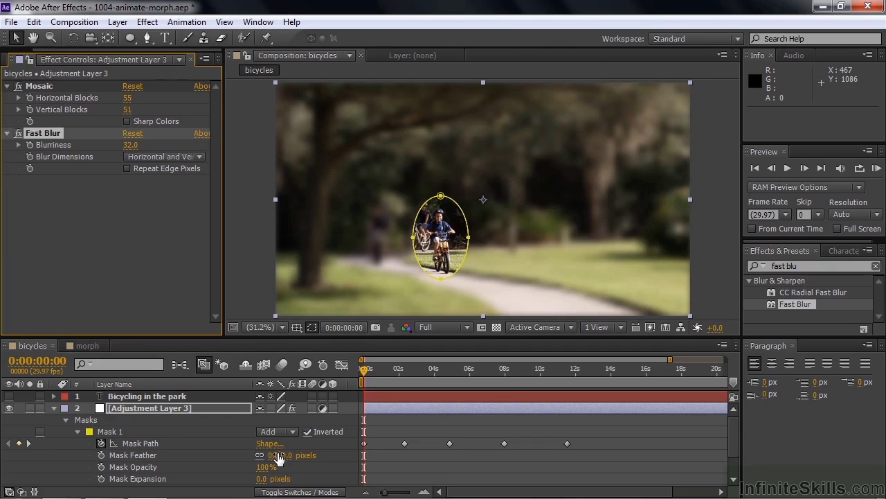
# - Set Mask 1's Mask Feather to 84 pixels and Mask Opacity to 80%, previewing with the mask outline hidden
pyautogui.moveTo(270, 456); pyautogui.dragTo(329, 455)
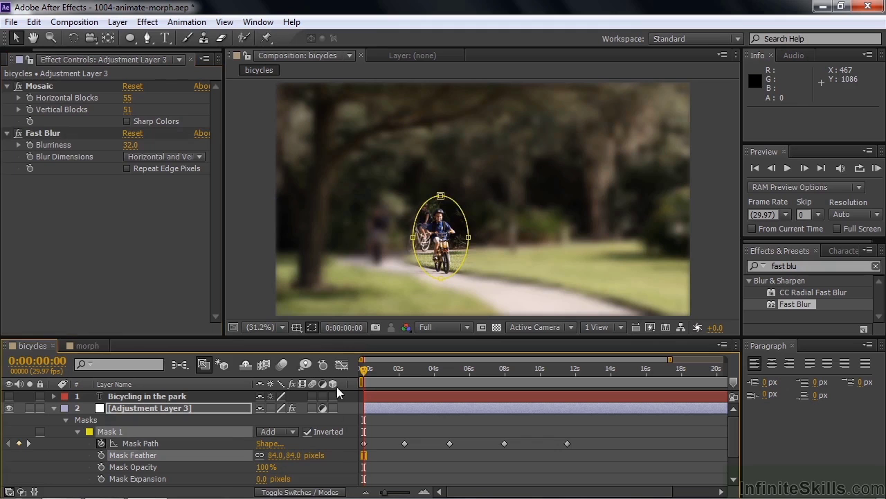
pyautogui.click(312, 327)
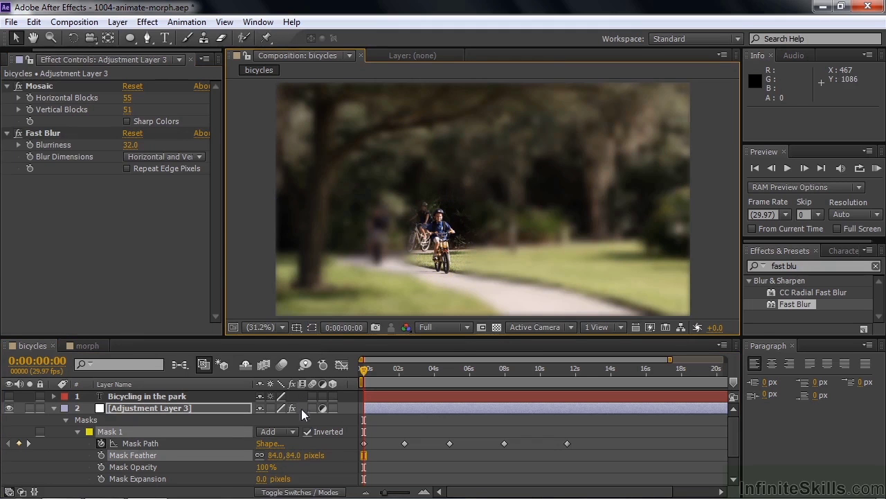
pyautogui.moveTo(263, 466); pyautogui.dragTo(247, 467)
pyautogui.moveTo(367, 369); pyautogui.dragTo(359, 386)
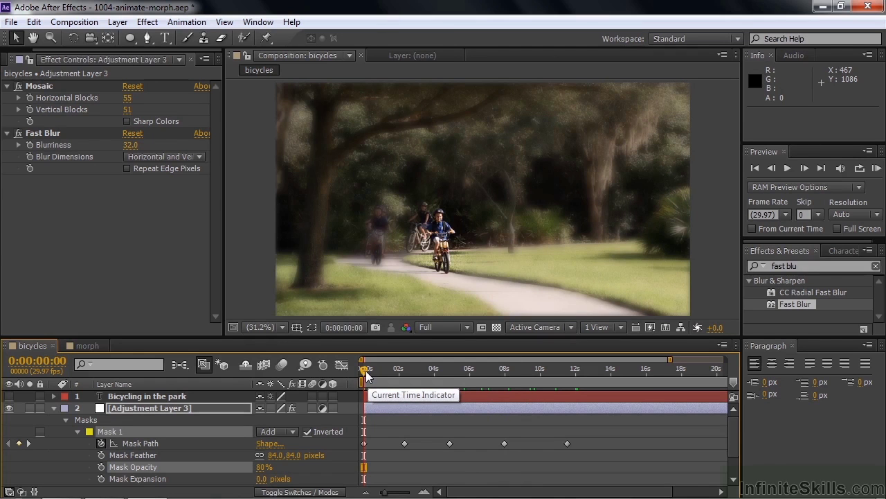
# - Switch to the morph composition and paste the copied fish-shaped path as a mask on the Deep Red Solid 1 layer
pyautogui.click(85, 346)
pyautogui.moveTo(433, 371); pyautogui.dragTo(338, 371)
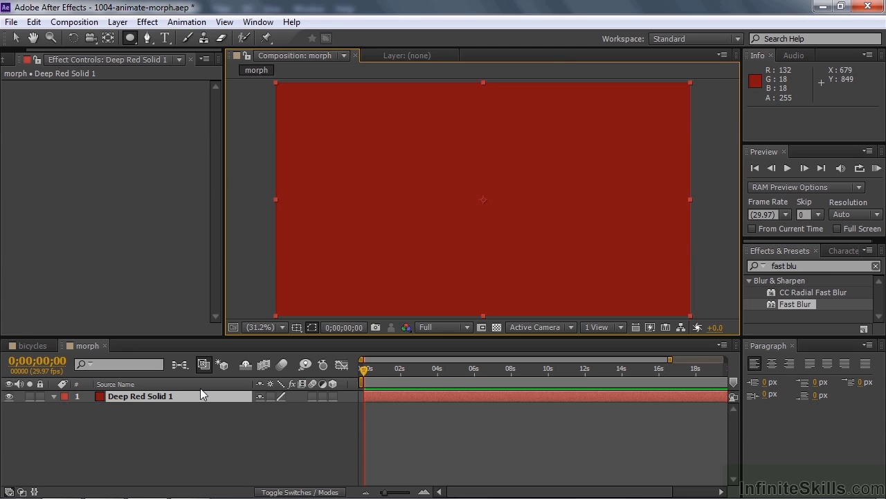
pyautogui.click(110, 395)
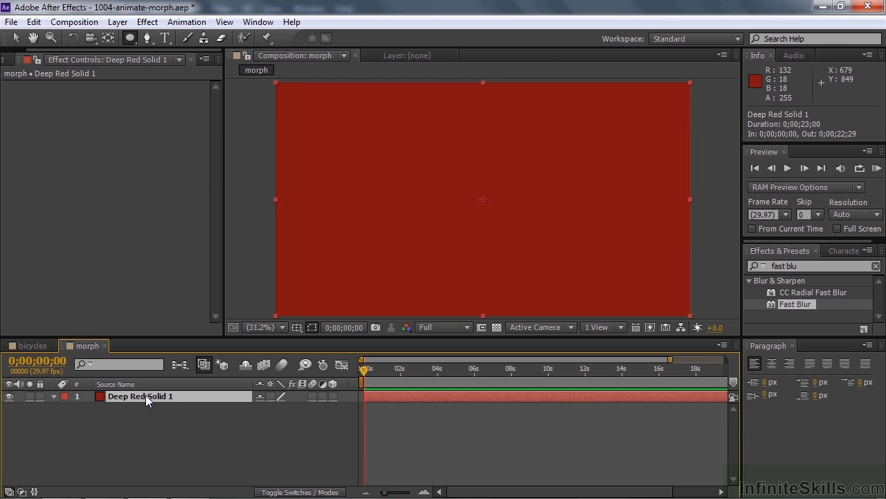
pyautogui.hotkey('ctrl', 'v')
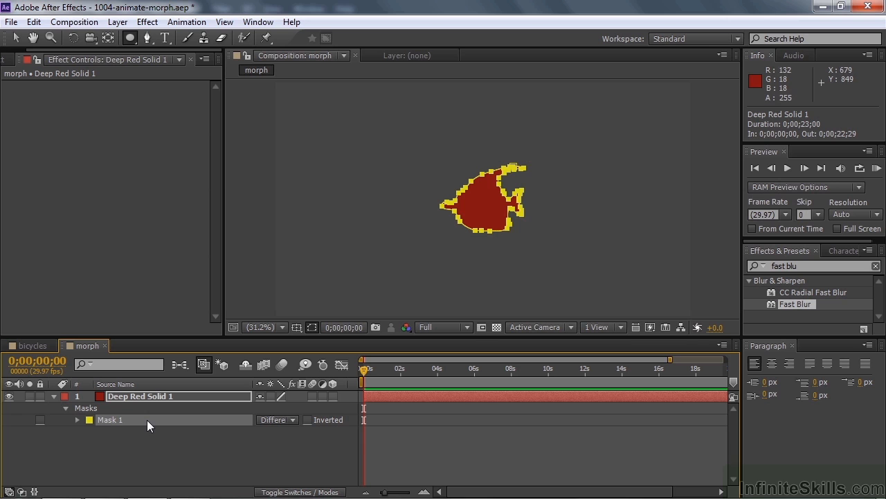
# - Scale the fish-shaped mask up proportionally around its centre until it fills the composition's height
pyautogui.press('v')
pyautogui.doubleClick(439, 207)
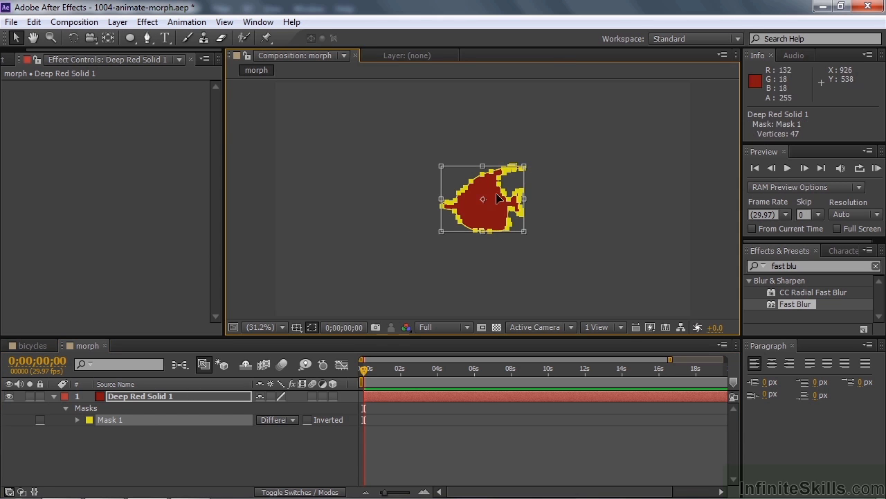
pyautogui.moveTo(524, 166); pyautogui.dragTo(569, 146)
pyautogui.moveTo(578, 141); pyautogui.dragTo(671, 86)
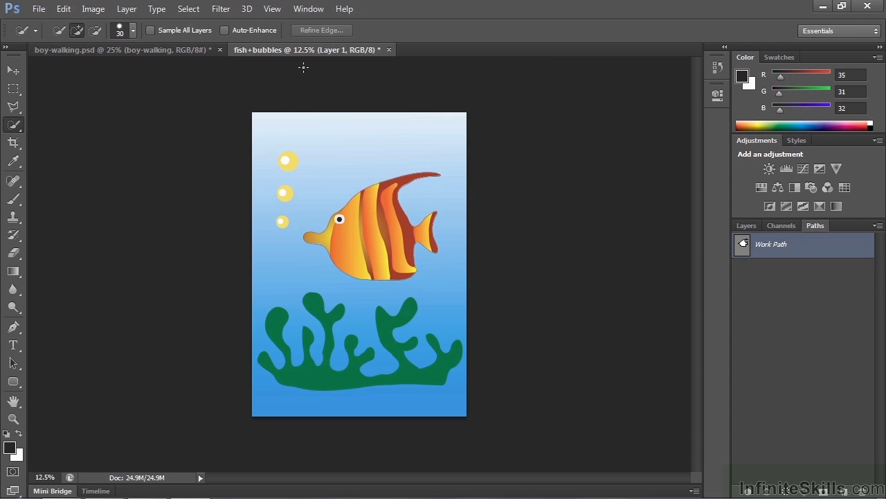
# - Switch to the boy-walking.psd document in Photoshop and copy the boy's outline path
pyautogui.click(151, 50)
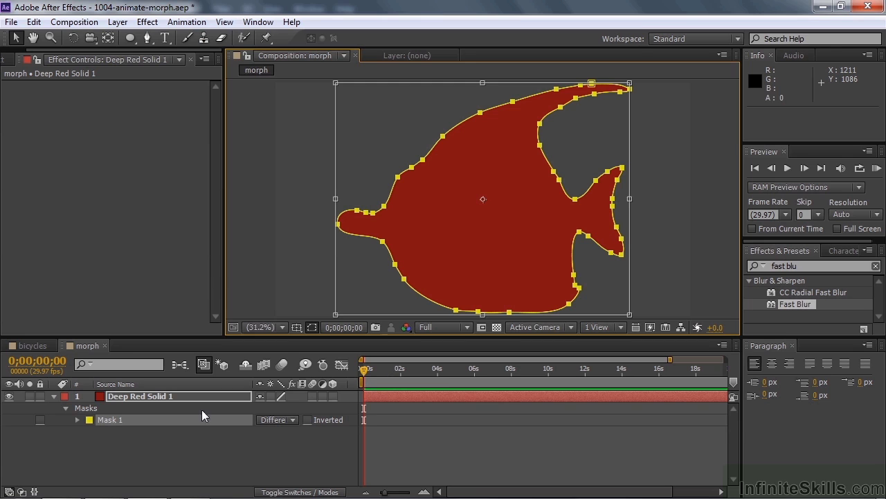
# - In After Effects, enable keyframing for Mask 1's Mask Path and move the fish keyframe to 0;00;02;04
pyautogui.click(77, 420)
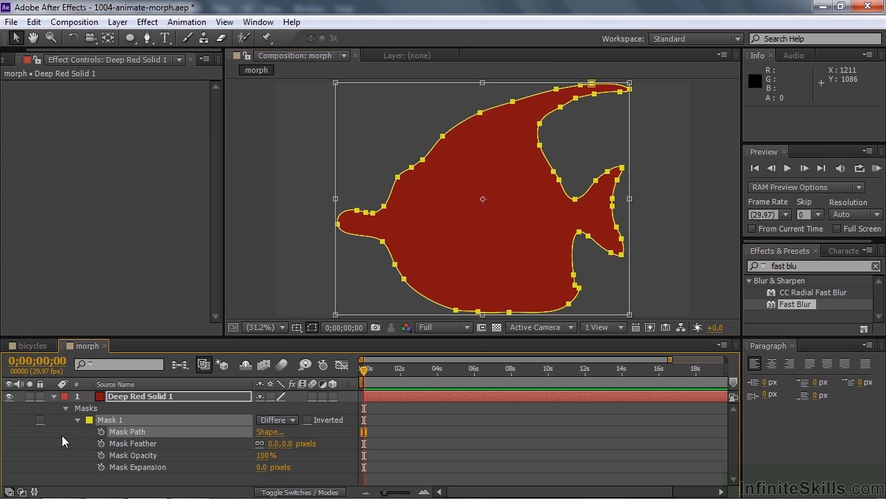
pyautogui.click(101, 431)
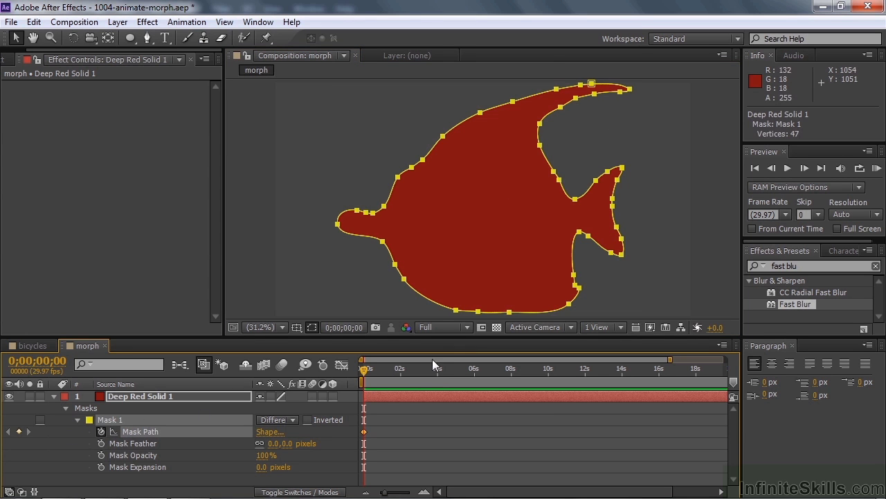
pyautogui.moveTo(364, 431); pyautogui.dragTo(404, 430)
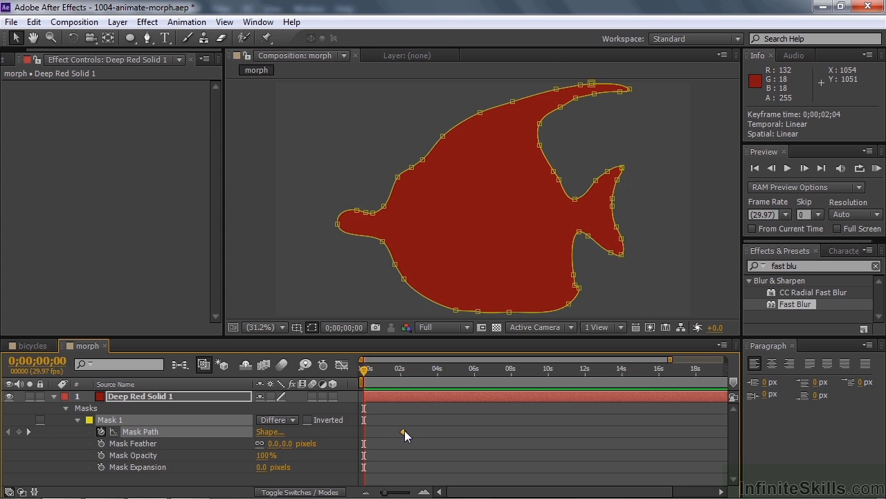
# - Paste the copied boy path into Mask 1's Mask Path at 0;00;07;17 as the second morph keyframe
pyautogui.moveTo(367, 373); pyautogui.dragTo(503, 374)
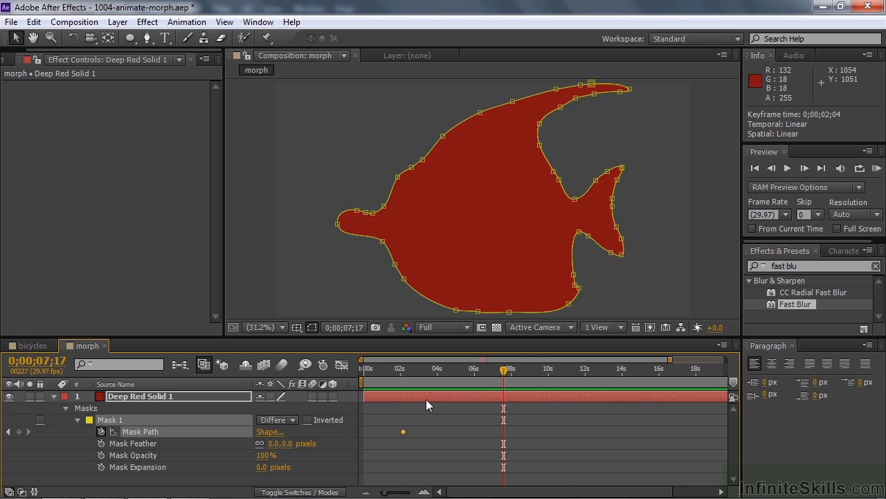
pyautogui.click(158, 431)
pyautogui.hotkey('ctrl', 'v')
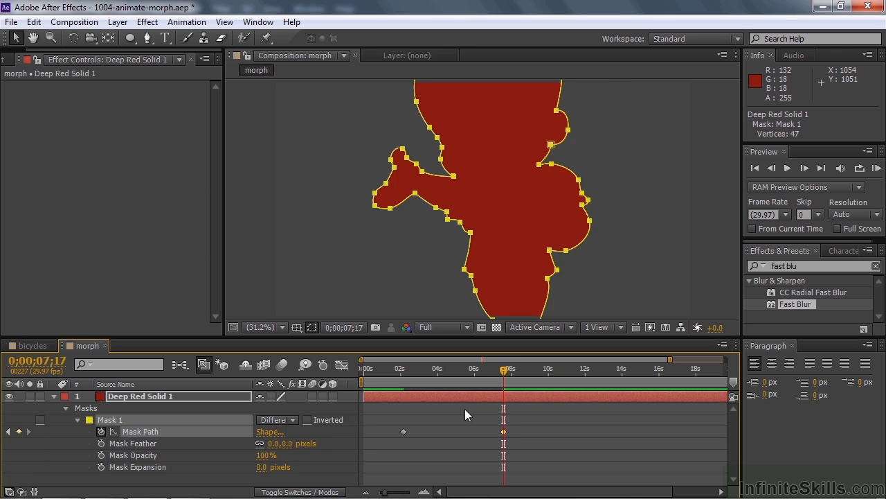
# - Scale the boy-shaped mask around its centre to 54.6% so it fits the composition, and scrub back through the morph
pyautogui.doubleClick(467, 275)
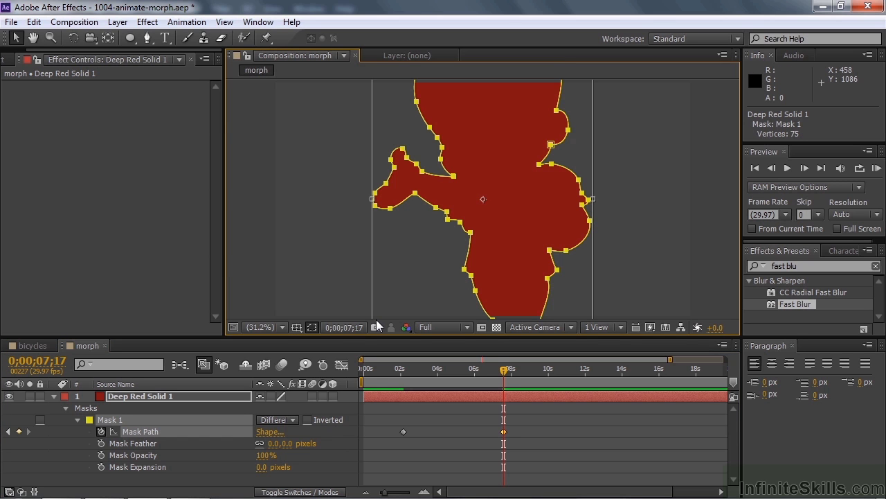
pyautogui.press(',')
pyautogui.press(',')
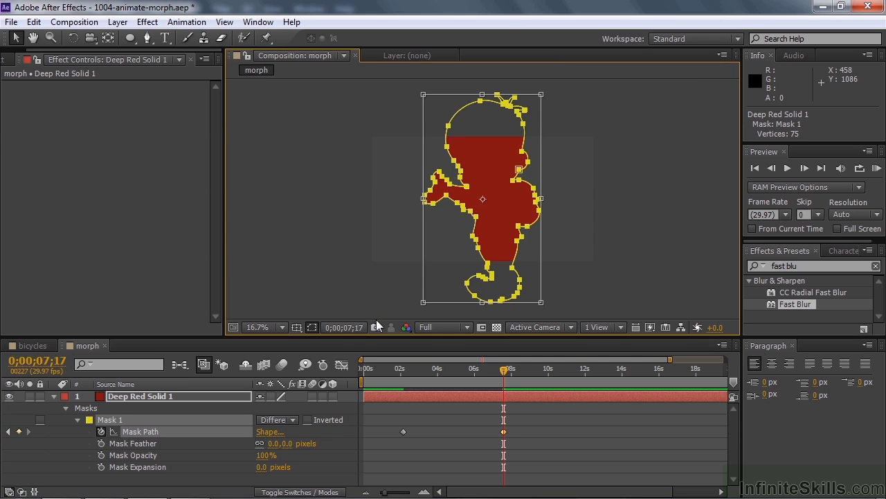
pyautogui.moveTo(541, 95); pyautogui.dragTo(517, 143)
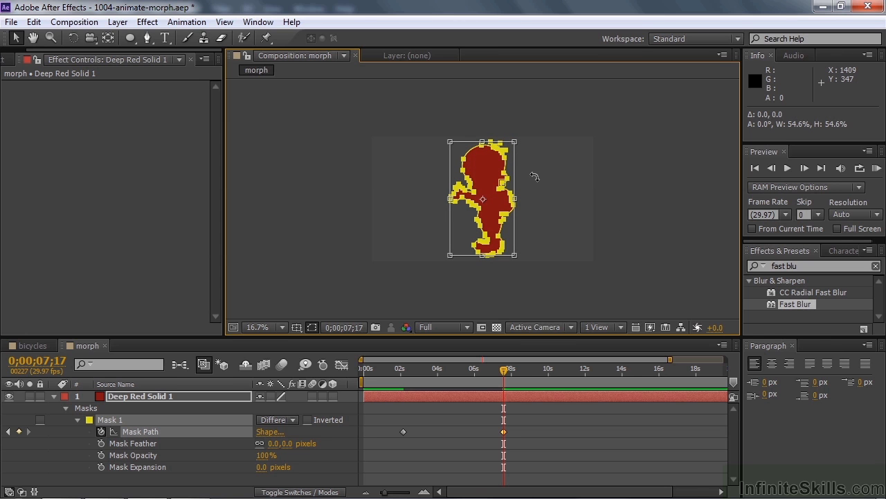
pyautogui.hotkey('shift', '/')
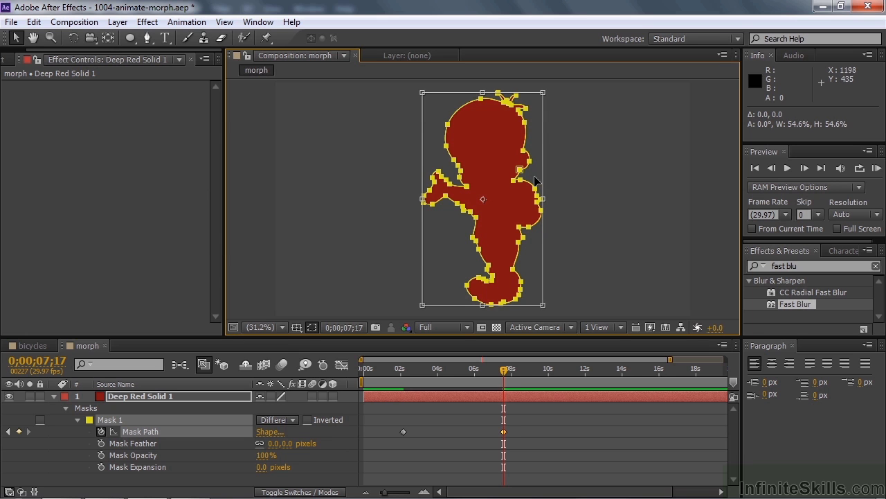
pyautogui.click(502, 368)
pyautogui.moveTo(488, 369); pyautogui.dragTo(417, 372)
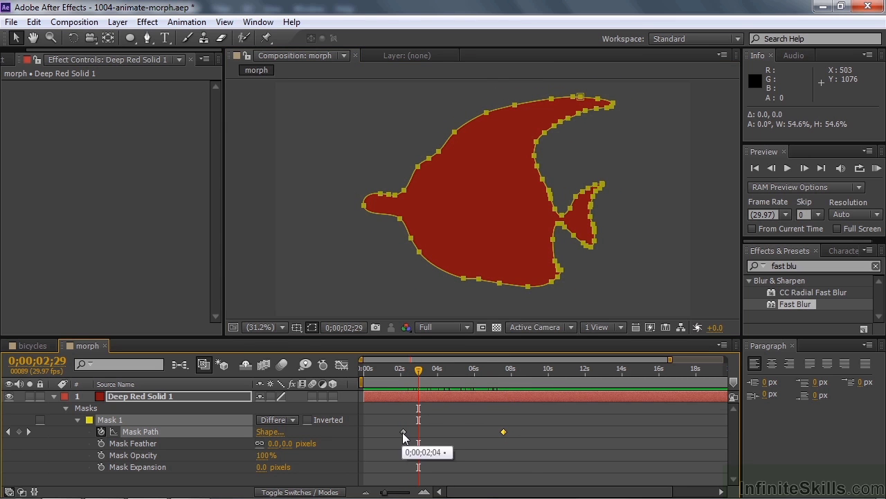
# - At the 0;00;02;04 keyframe, set the vertex at the tip of the fish's mouth as the mask's first vertex
pyautogui.click(9, 433)
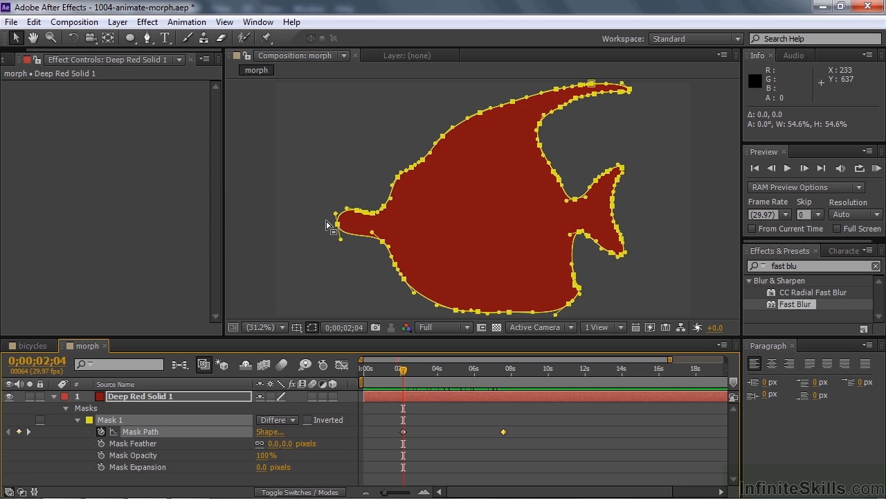
pyautogui.moveTo(326, 215); pyautogui.dragTo(342, 236)
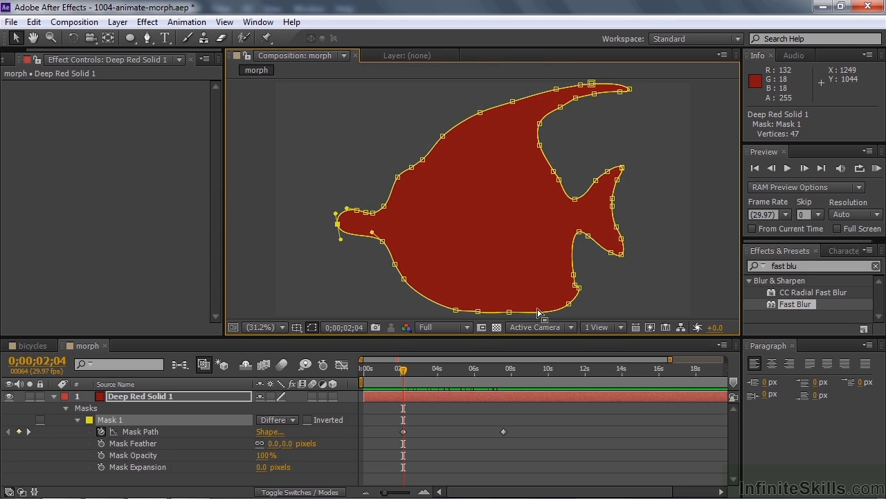
pyautogui.rightClick(339, 229)
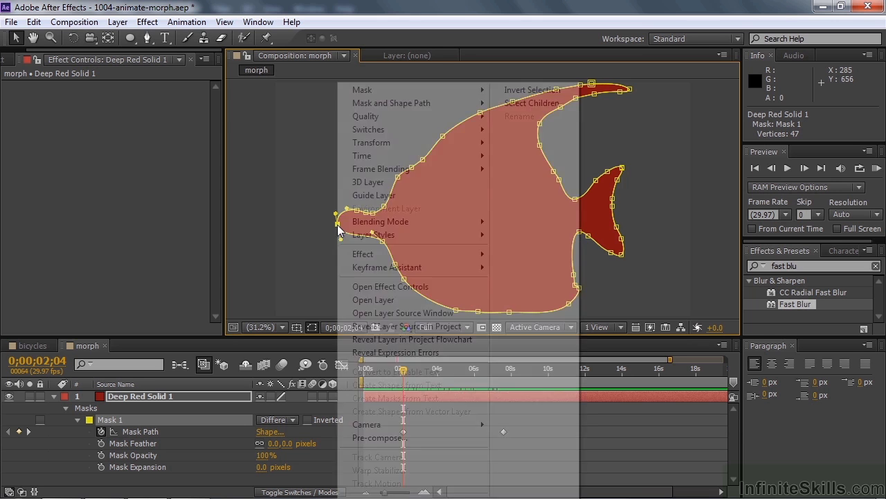
pyautogui.moveTo(392, 110)
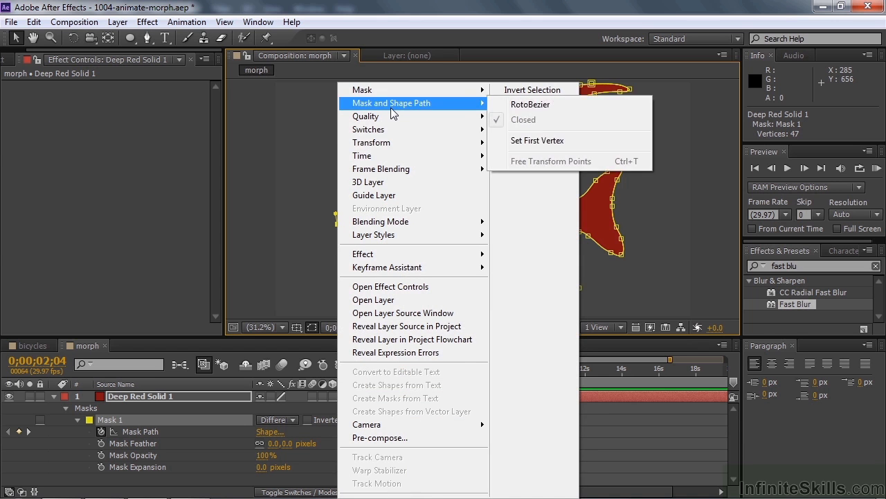
pyautogui.click(526, 140)
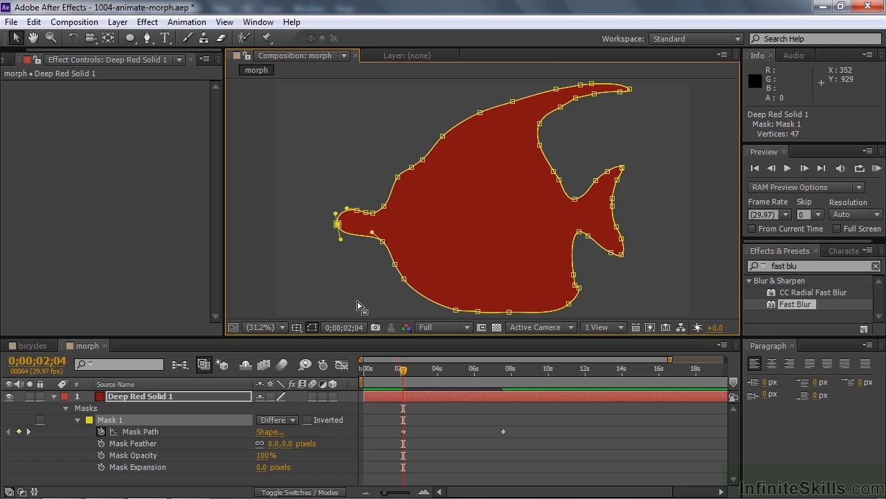
# - At the 0;00;07;17 keyframe, set the vertex on the boy's outstretched hand as the first vertex, and return to 0;00;00;28
pyautogui.click(29, 430)
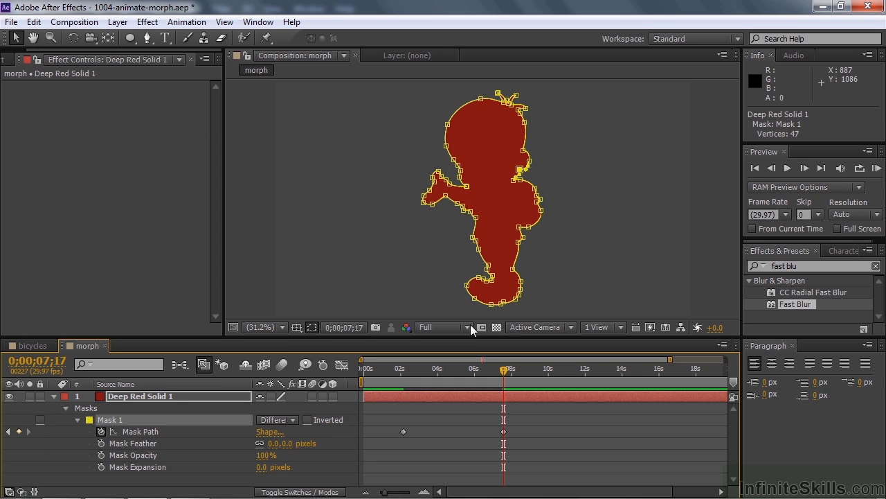
pyautogui.moveTo(504, 372); pyautogui.dragTo(405, 383)
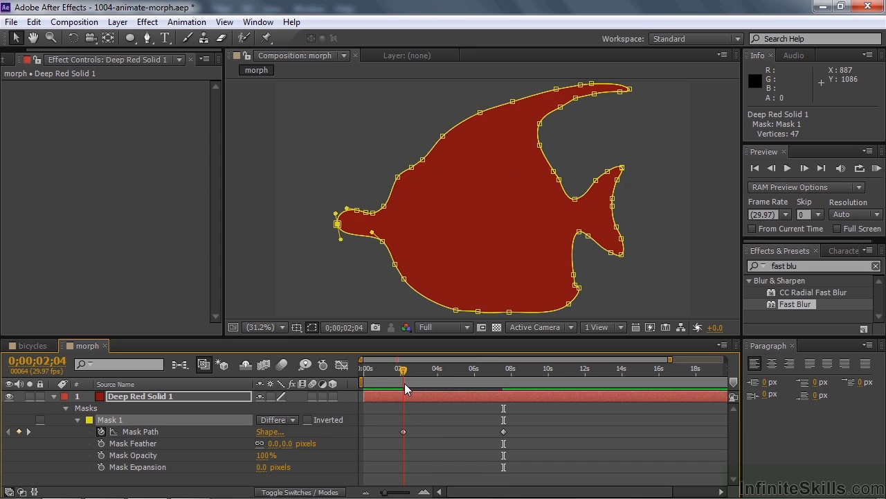
pyautogui.click(29, 430)
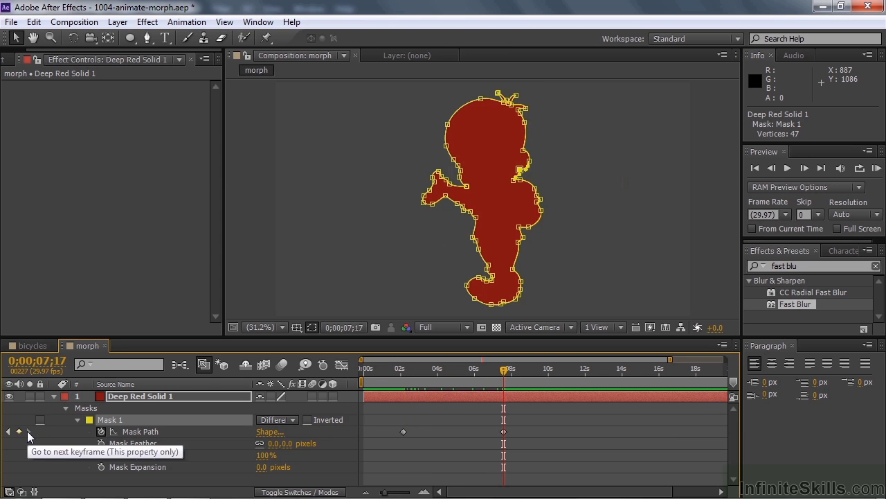
pyautogui.click(423, 199)
pyautogui.hotkey('ctrl', 'z')
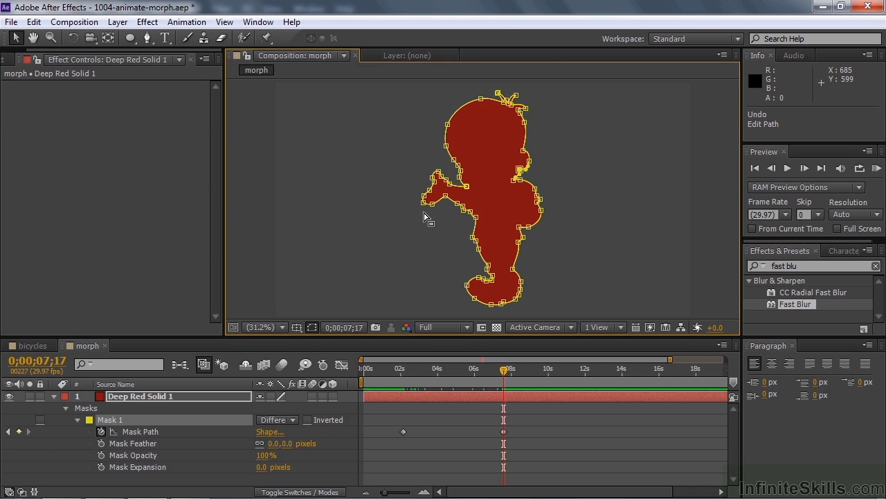
pyautogui.moveTo(416, 197); pyautogui.dragTo(426, 213)
pyautogui.rightClick(427, 209)
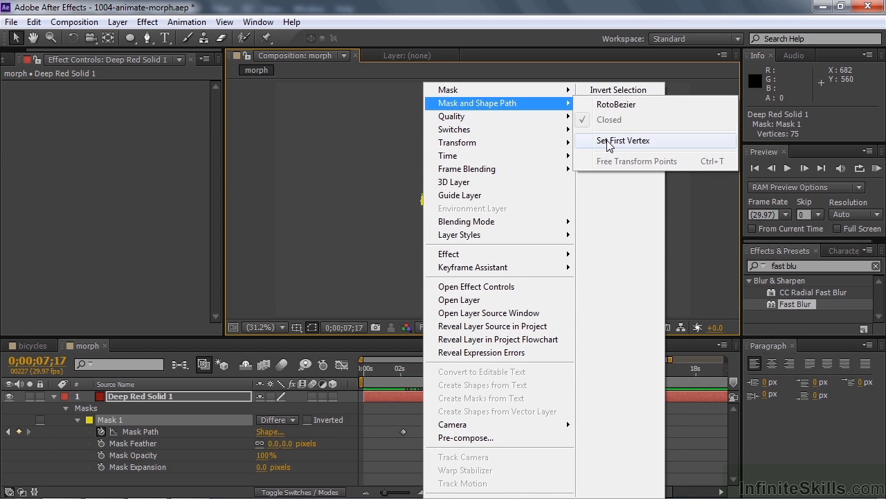
pyautogui.click(604, 142)
pyautogui.moveTo(504, 374); pyautogui.dragTo(382, 377)
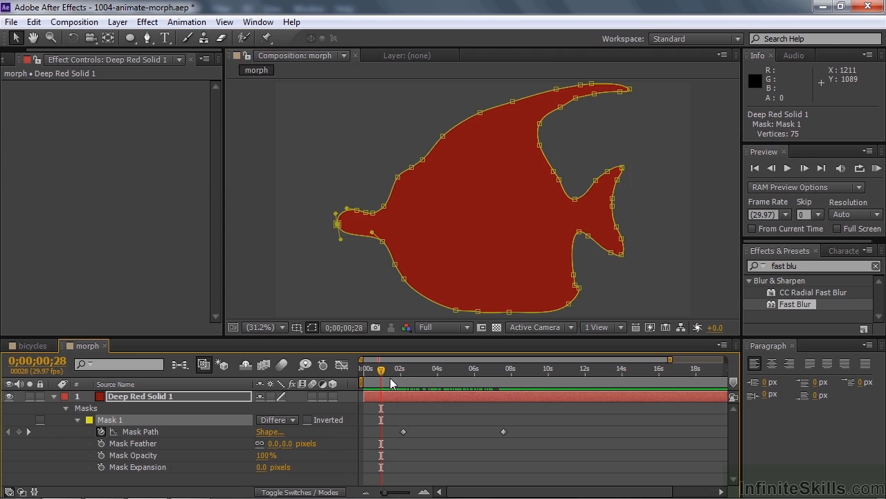